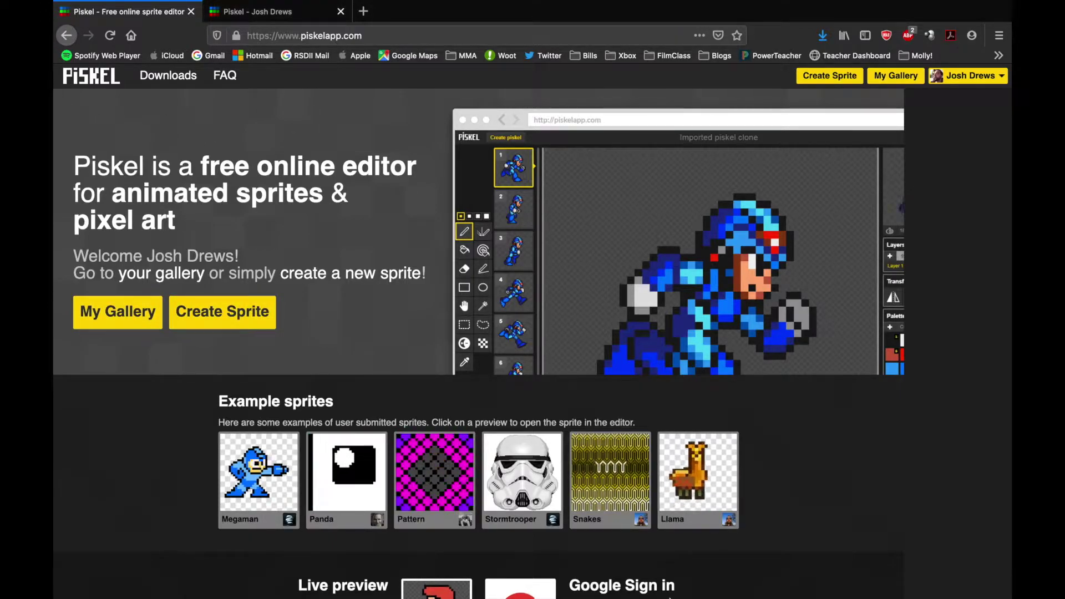
- Return to Firefox and open your Piskel gallery listing the 6 Value Sphere sprite
{"action": "mouse_move", "coordinate": [697, 596]}
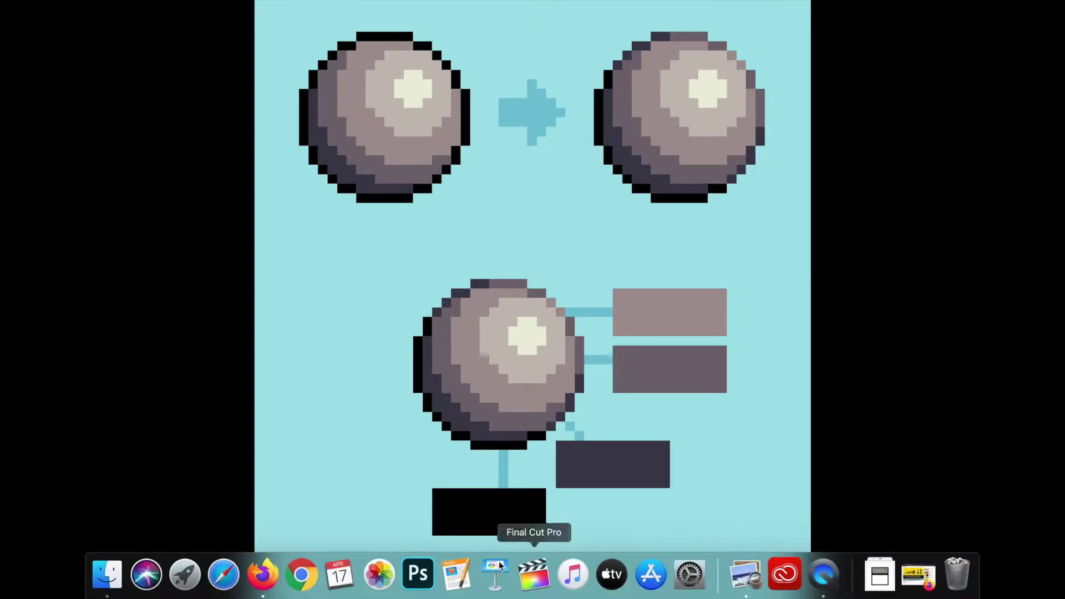
{"action": "left_click", "coordinate": [264, 577]}
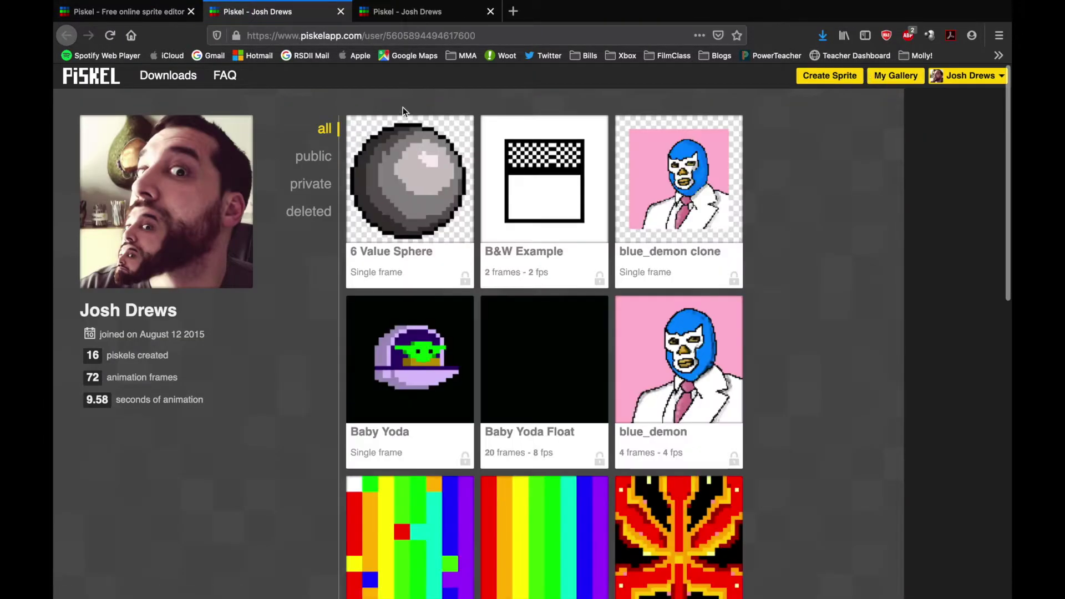
- Create a new 32x32 sprite and draw a 1px black circle outline spanning corner to corner
{"action": "left_click", "coordinate": [807, 78]}
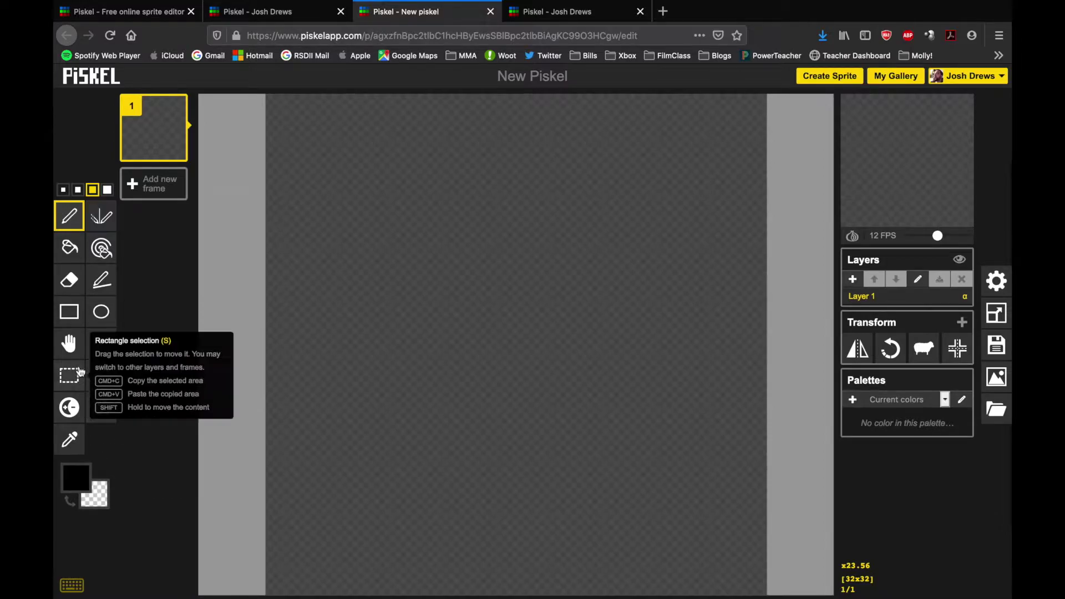
{"action": "left_click", "coordinate": [101, 325]}
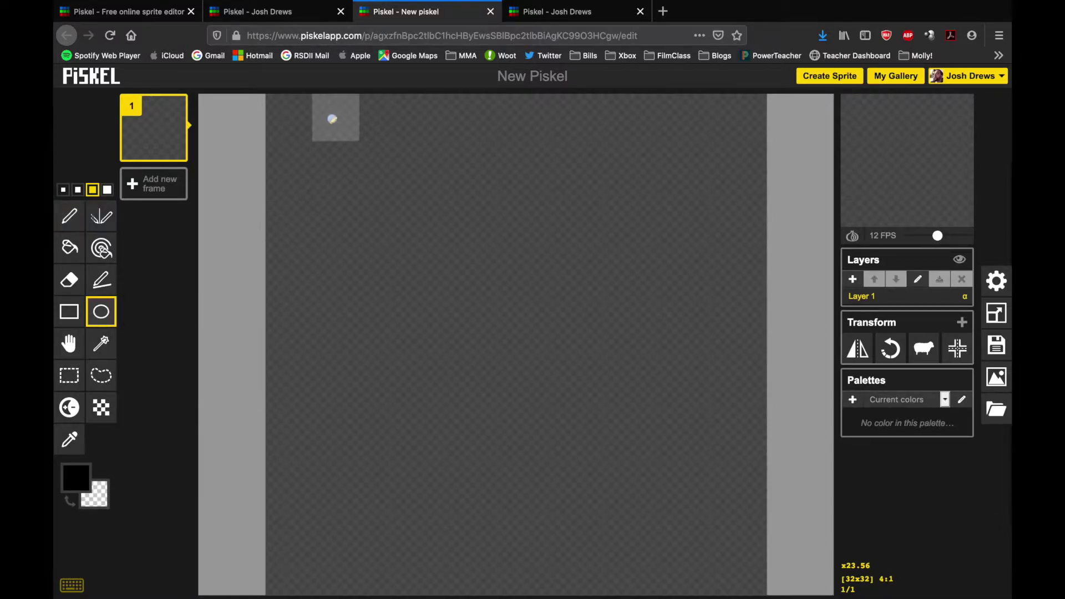
{"action": "left_click", "coordinate": [62, 189]}
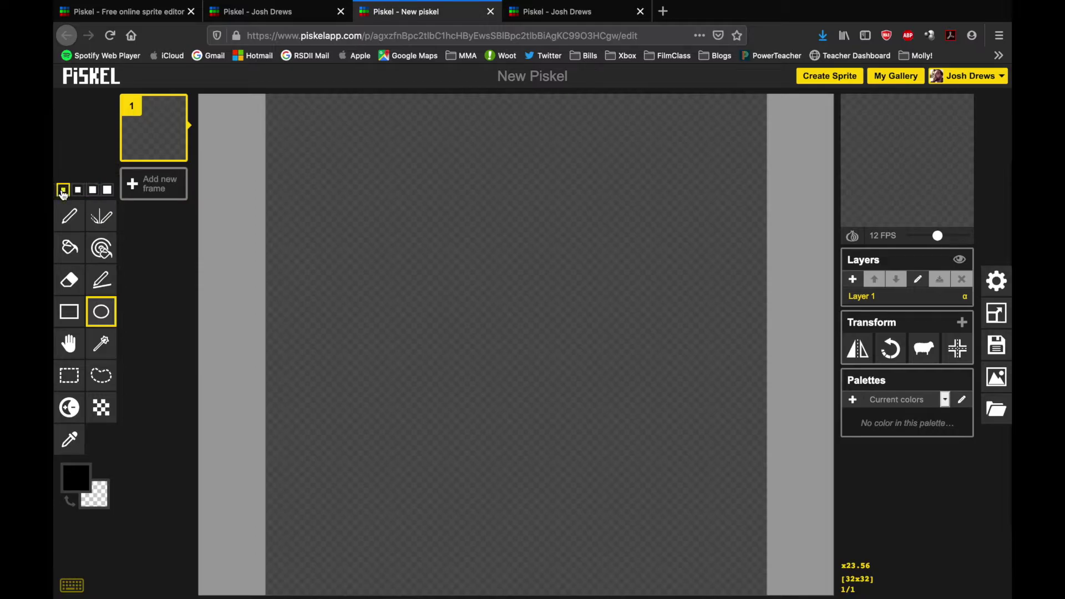
{"action": "left_click_drag", "start_coordinate": [319, 116], "coordinate": [741, 570]}
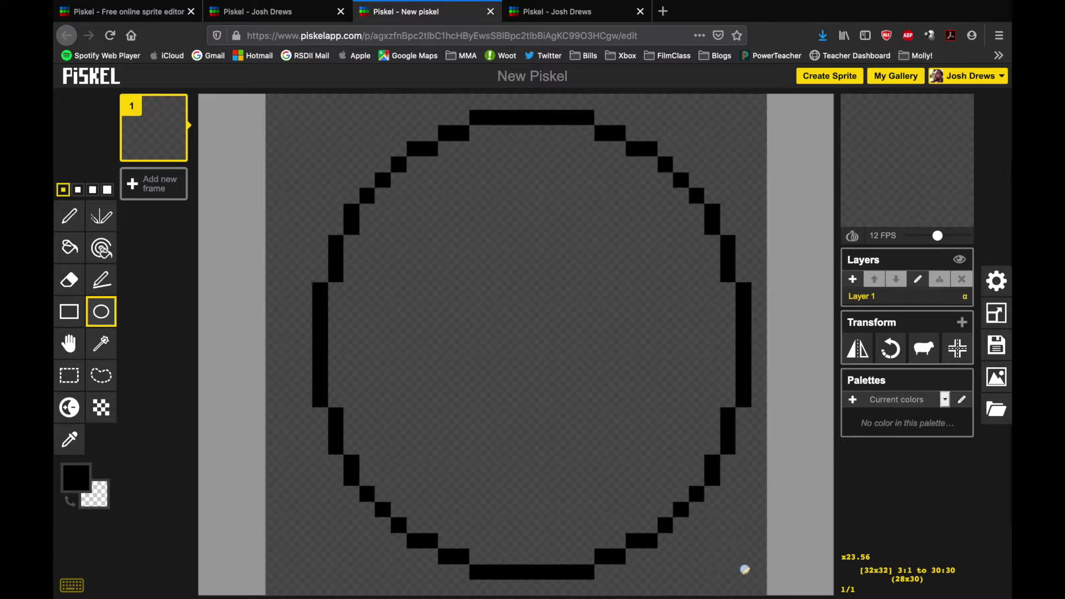
{"action": "left_click_drag", "start_coordinate": [745, 569], "coordinate": [743, 570]}
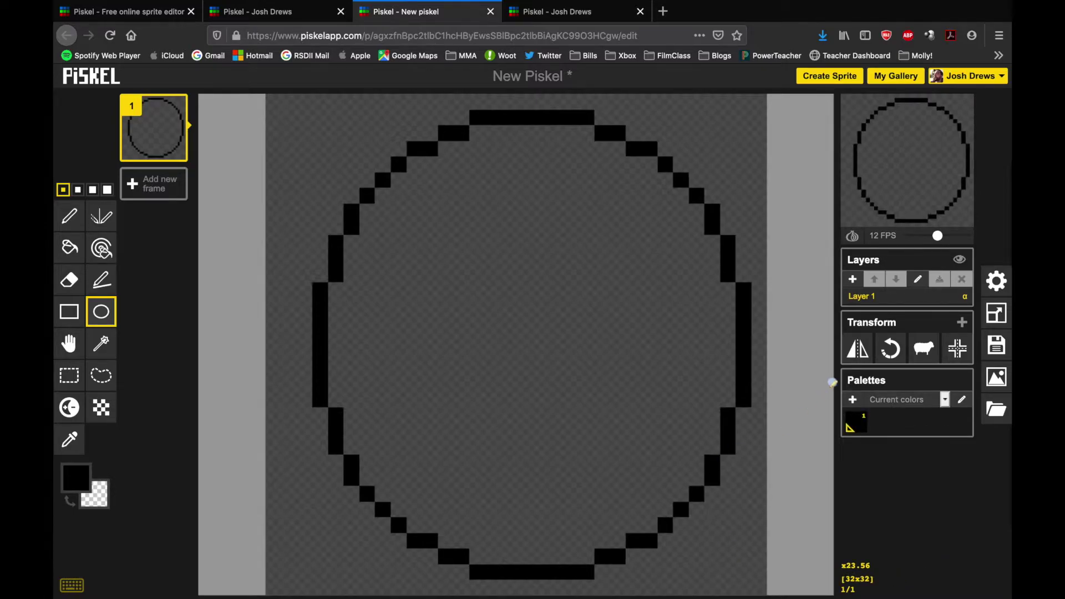
{"action": "key", "text": "ctrl+z"}
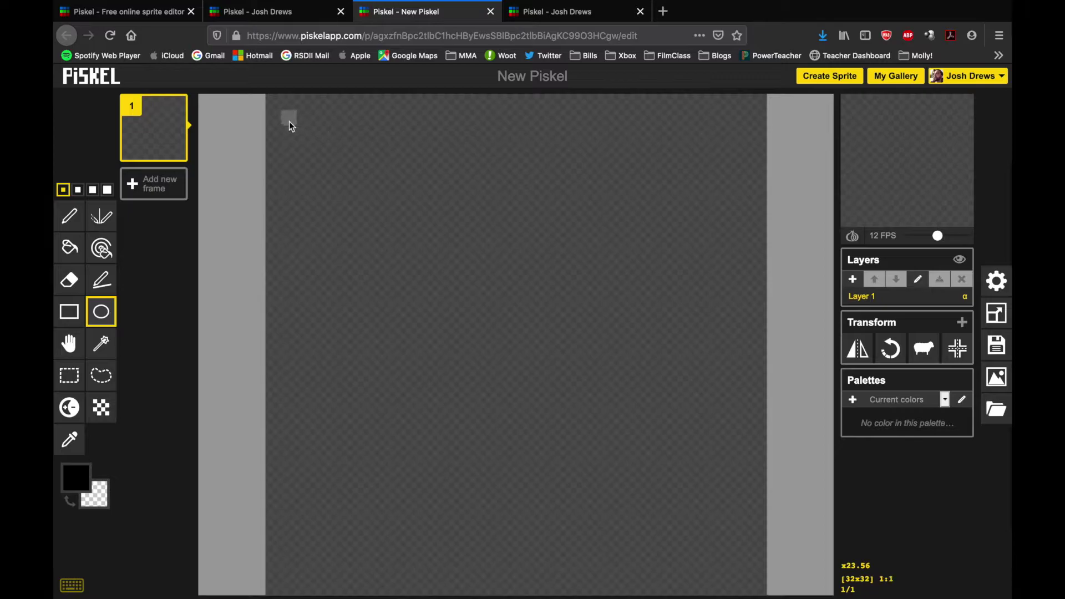
{"action": "left_click_drag", "start_coordinate": [290, 123], "coordinate": [745, 590]}
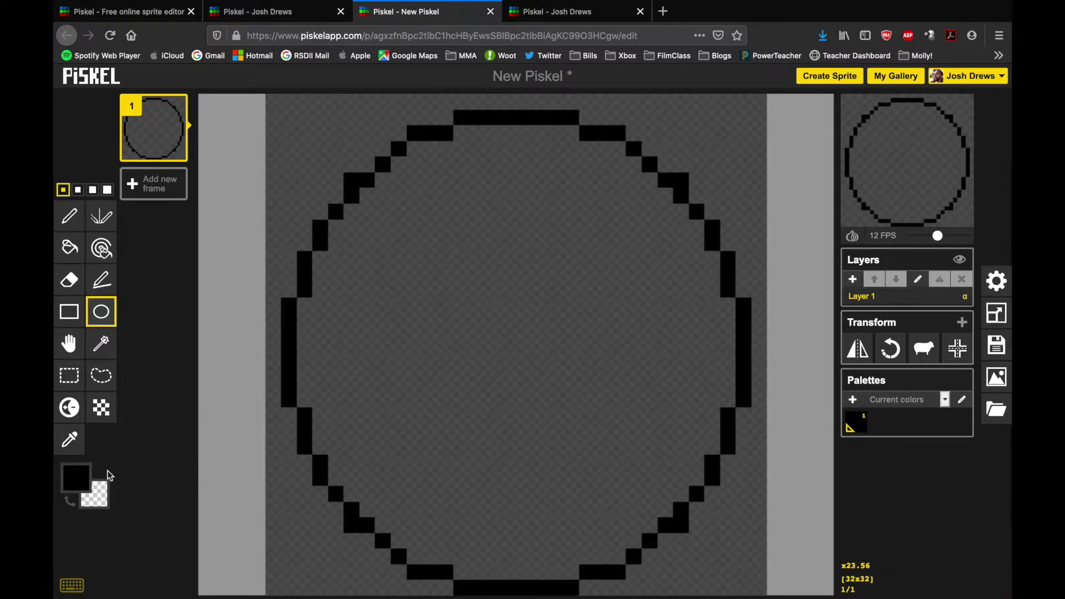
- Fill the circle's interior with medium grey #7c7a7a and bring up the sphere reference in Preview
{"action": "left_click", "coordinate": [83, 472]}
{"action": "left_click", "coordinate": [103, 410]}
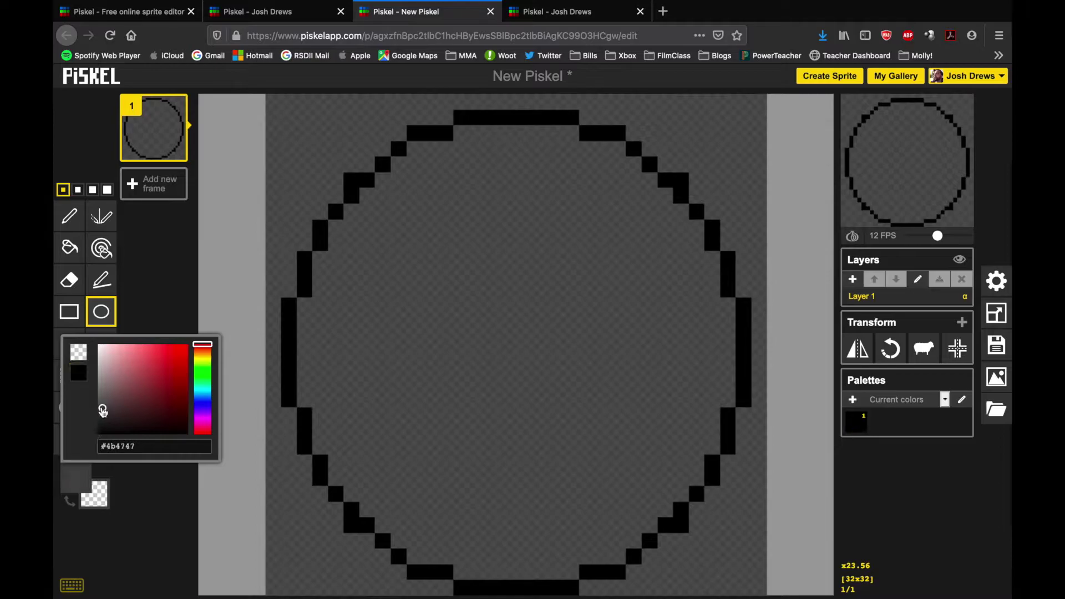
{"action": "left_click_drag", "start_coordinate": [103, 411], "coordinate": [99, 392]}
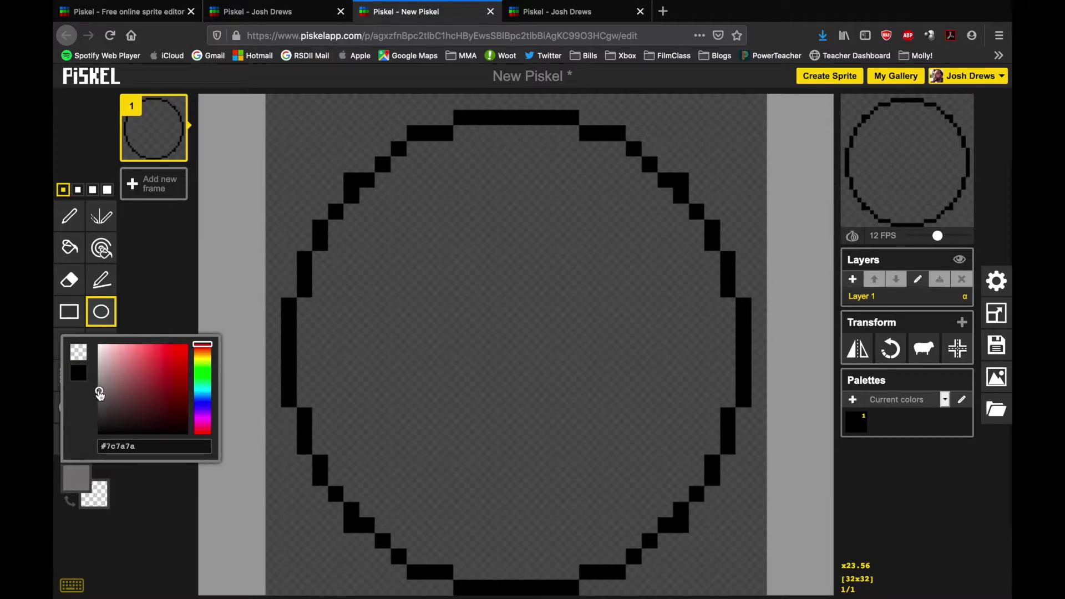
{"action": "left_click", "coordinate": [102, 316]}
{"action": "left_click", "coordinate": [69, 247]}
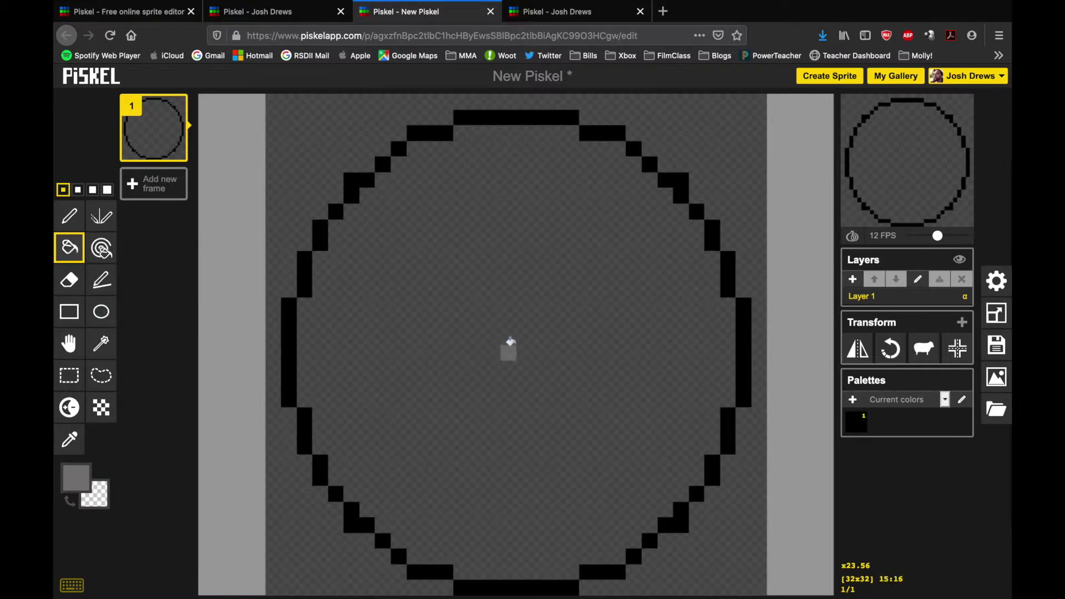
{"action": "left_click", "coordinate": [509, 341]}
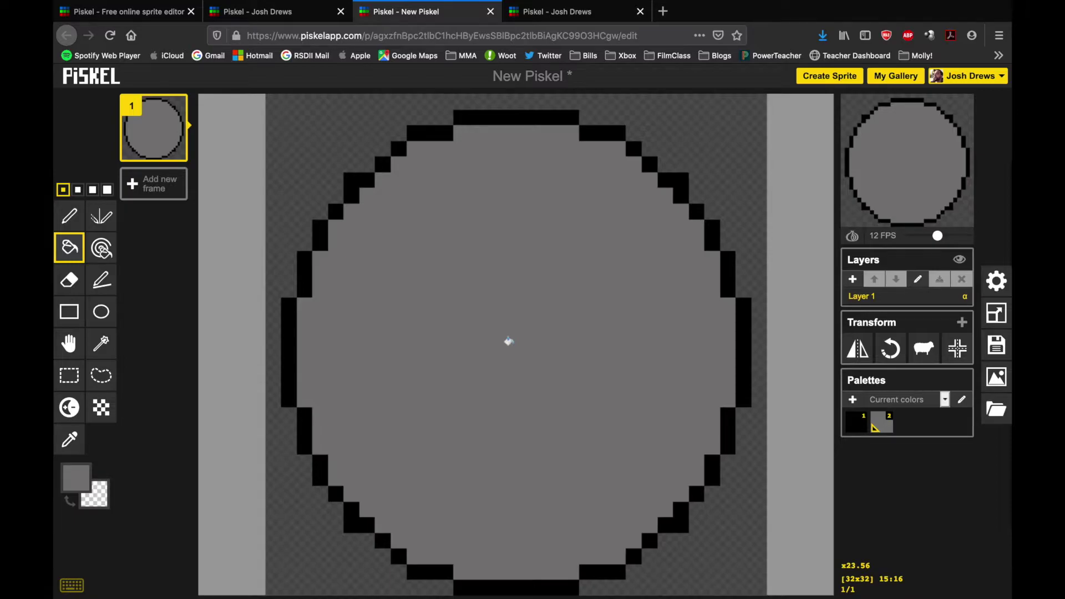
{"action": "left_click", "coordinate": [745, 582]}
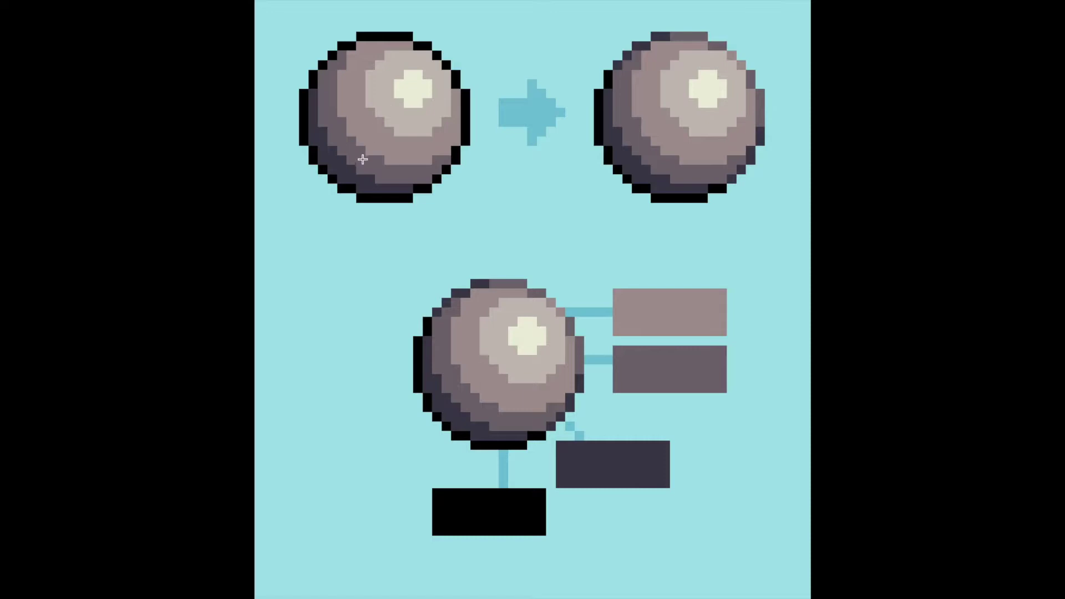
{"action": "mouse_move", "coordinate": [611, 577]}
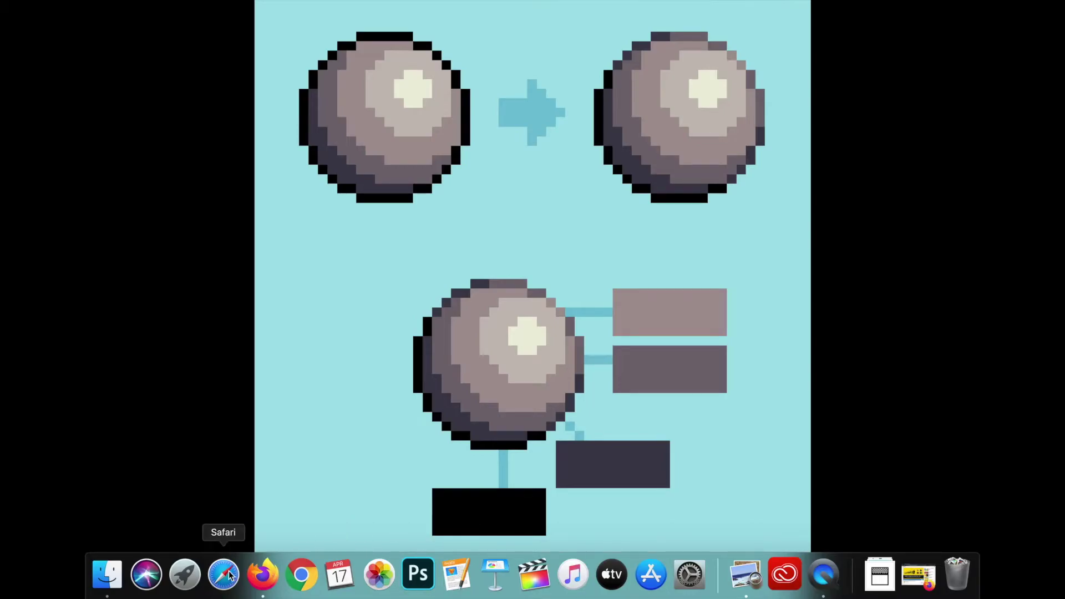
- Back in Piskel, set the primary colour to dark grey #454343, undoing an accidental fill
{"action": "left_click", "coordinate": [262, 576]}
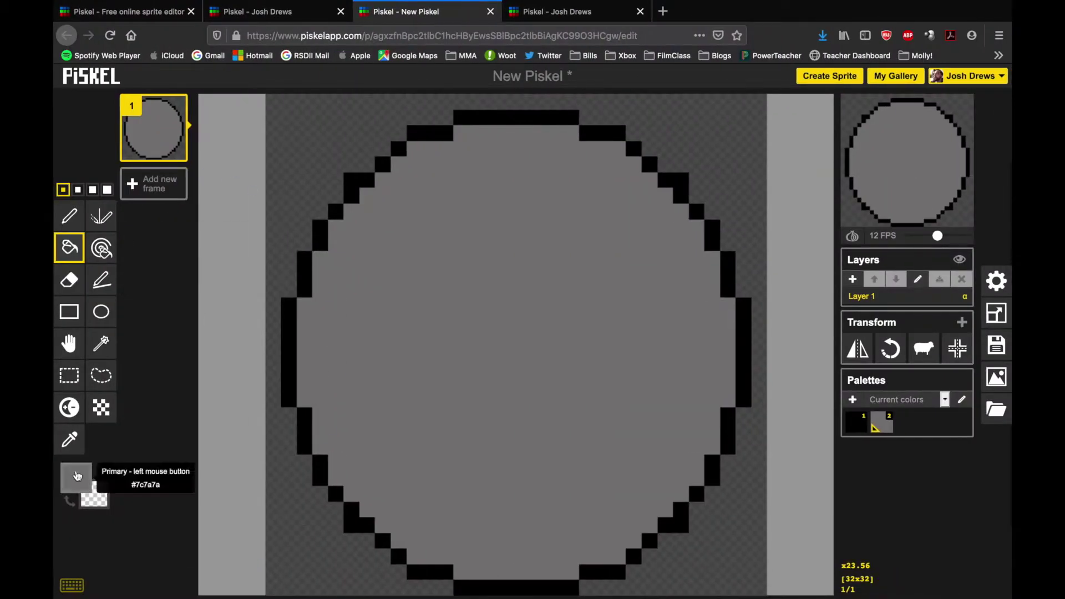
{"action": "left_click", "coordinate": [75, 476]}
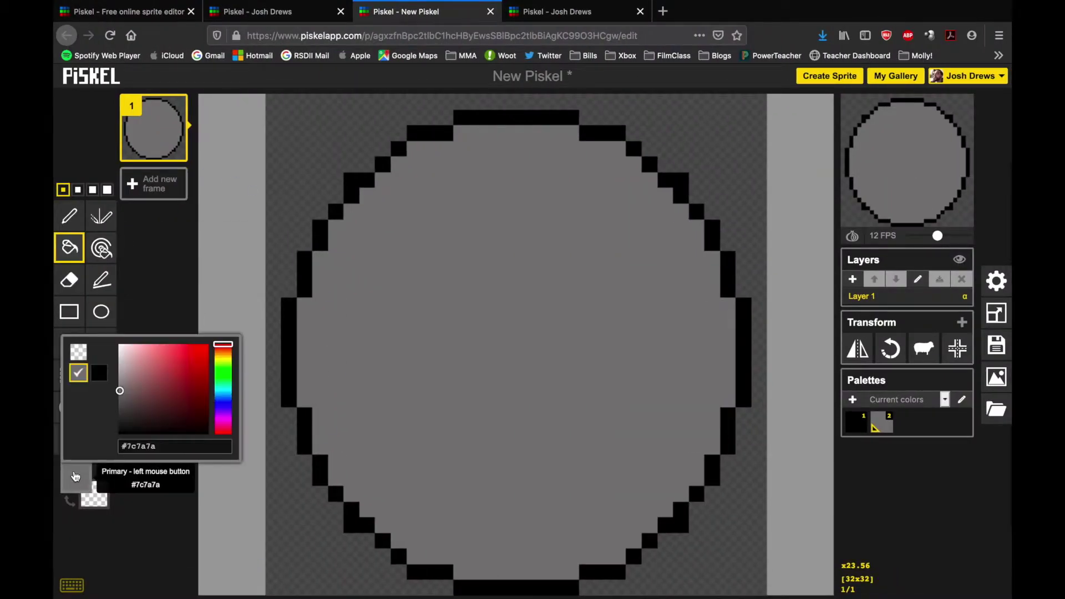
{"action": "left_click", "coordinate": [122, 413]}
{"action": "left_click", "coordinate": [77, 190]}
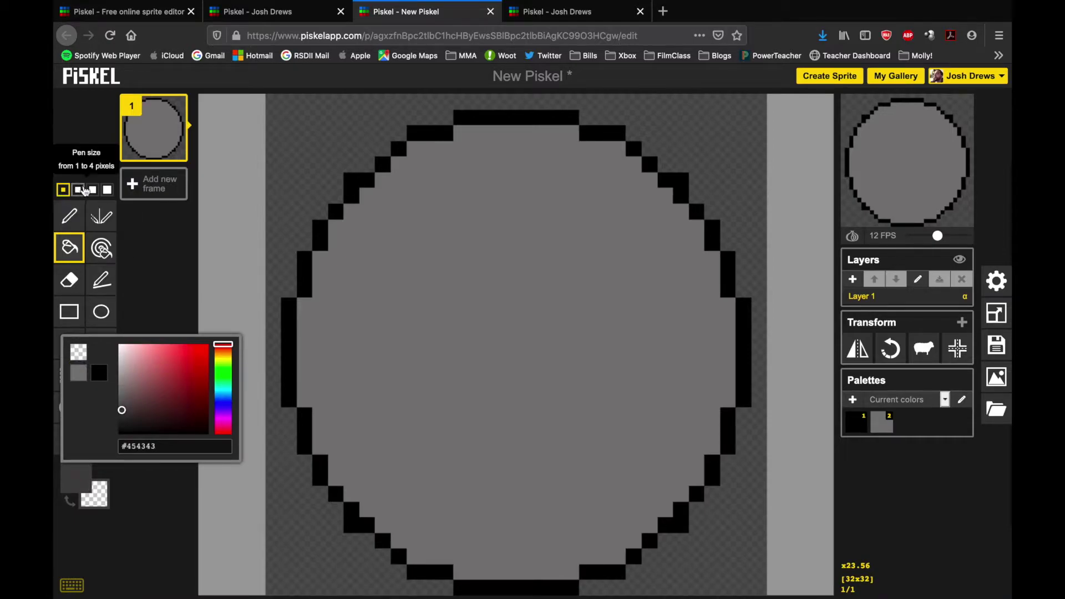
{"action": "left_click", "coordinate": [93, 190]}
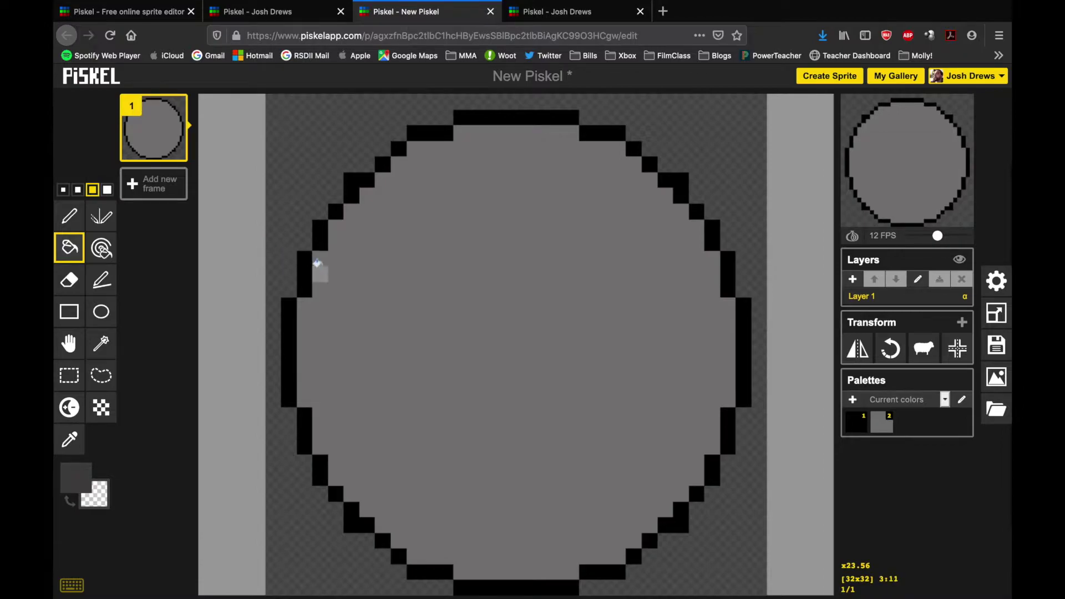
{"action": "left_click", "coordinate": [318, 265]}
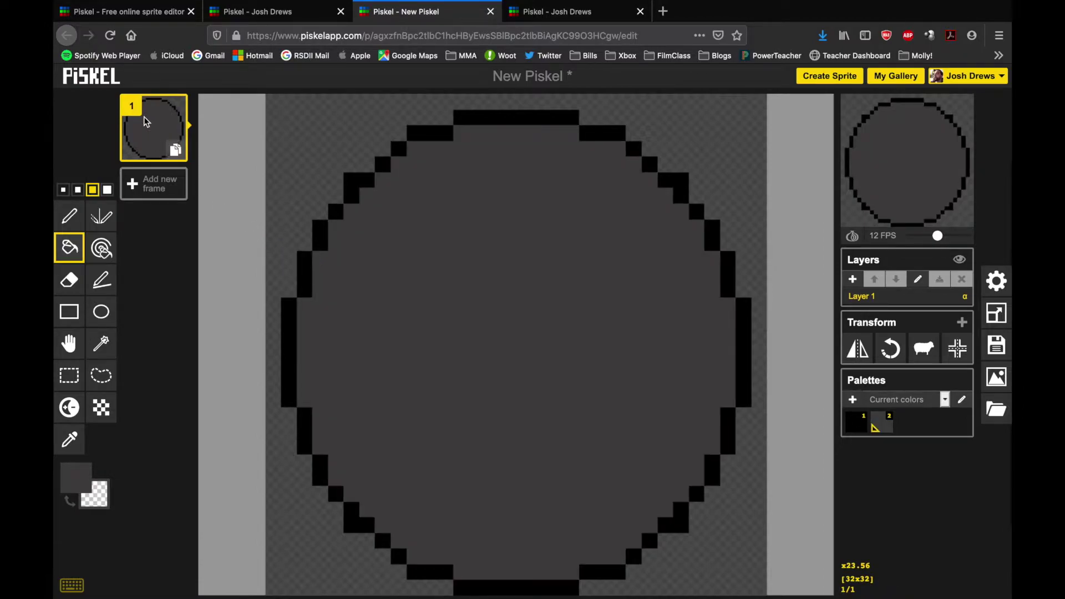
{"action": "key", "text": "ctrl+z"}
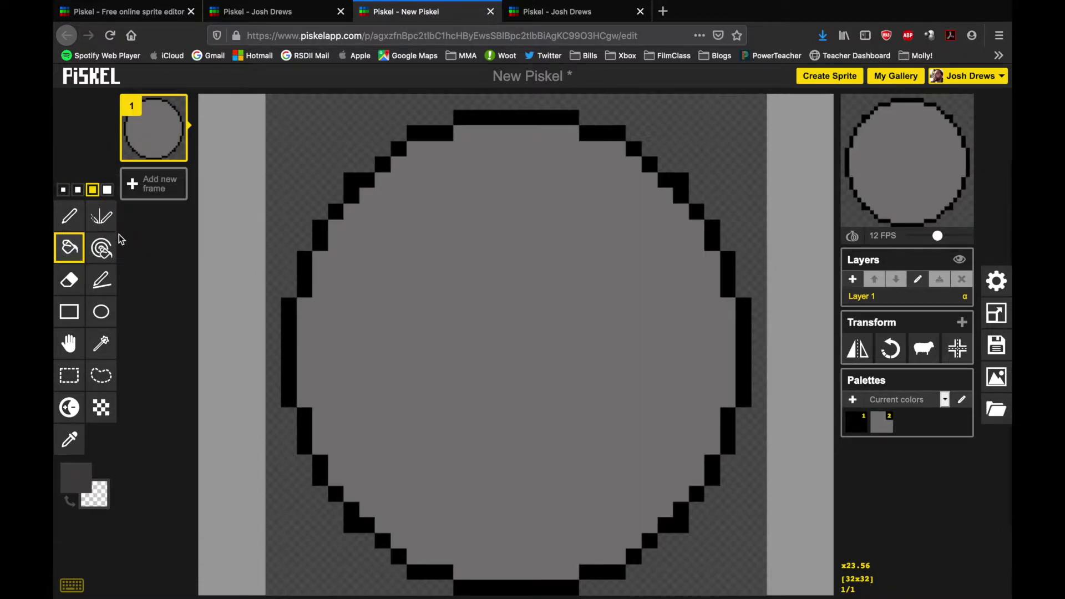
- With a 2px pen, paint a dark grey shadow along the circle's left edge and bottom rows
{"action": "left_click", "coordinate": [69, 216]}
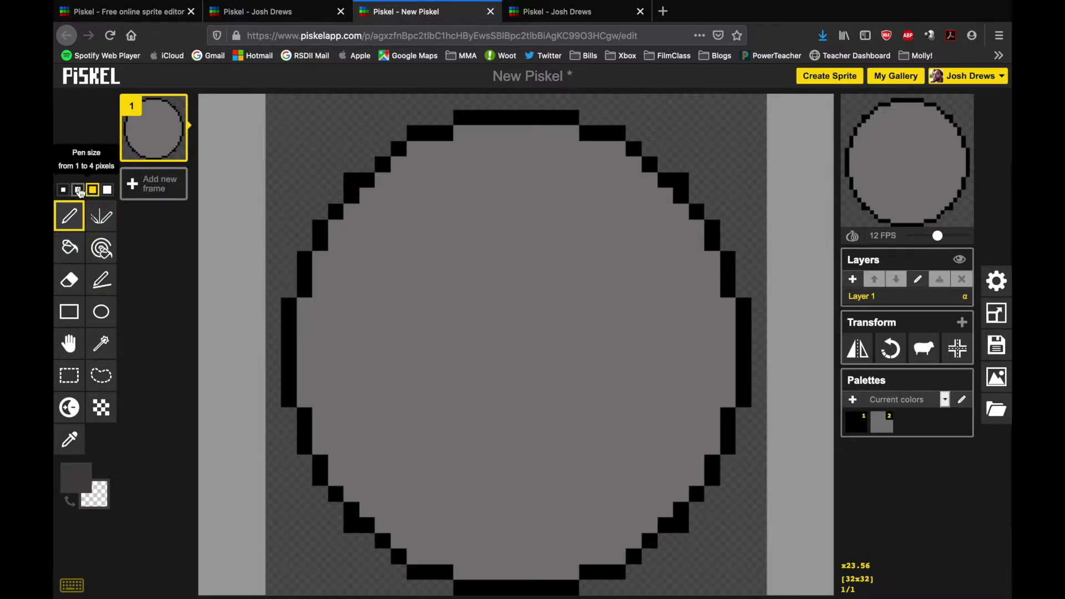
{"action": "left_click", "coordinate": [80, 191]}
{"action": "left_click", "coordinate": [335, 284]}
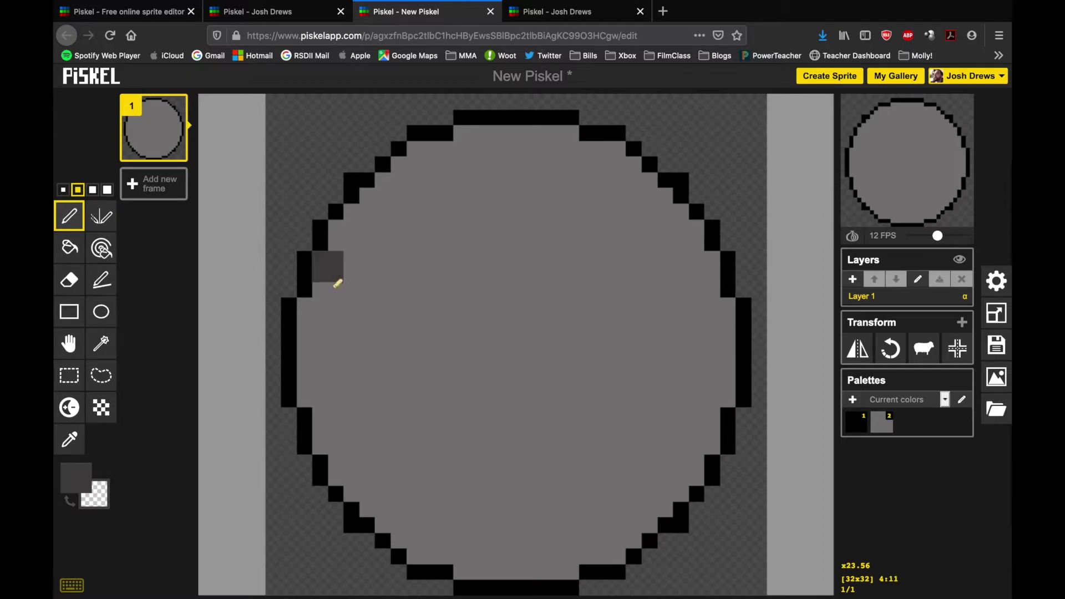
{"action": "mouse_move", "coordinate": [338, 283]}
{"action": "left_mouse_down"}
{"action": "mouse_move", "coordinate": [322, 315]}
{"action": "mouse_move", "coordinate": [322, 380]}
{"action": "mouse_move", "coordinate": [339, 407]}
{"action": "mouse_move", "coordinate": [336, 444]}
{"action": "mouse_move", "coordinate": [355, 446]}
{"action": "mouse_move", "coordinate": [355, 472]}
{"action": "mouse_move", "coordinate": [383, 470]}
{"action": "mouse_move", "coordinate": [373, 492]}
{"action": "mouse_move", "coordinate": [390, 491]}
{"action": "mouse_move", "coordinate": [437, 551]}
{"action": "mouse_move", "coordinate": [515, 549]}
{"action": "mouse_move", "coordinate": [484, 565]}
{"action": "mouse_move", "coordinate": [549, 565]}
{"action": "left_mouse_up"}
{"action": "left_click", "coordinate": [421, 531]}
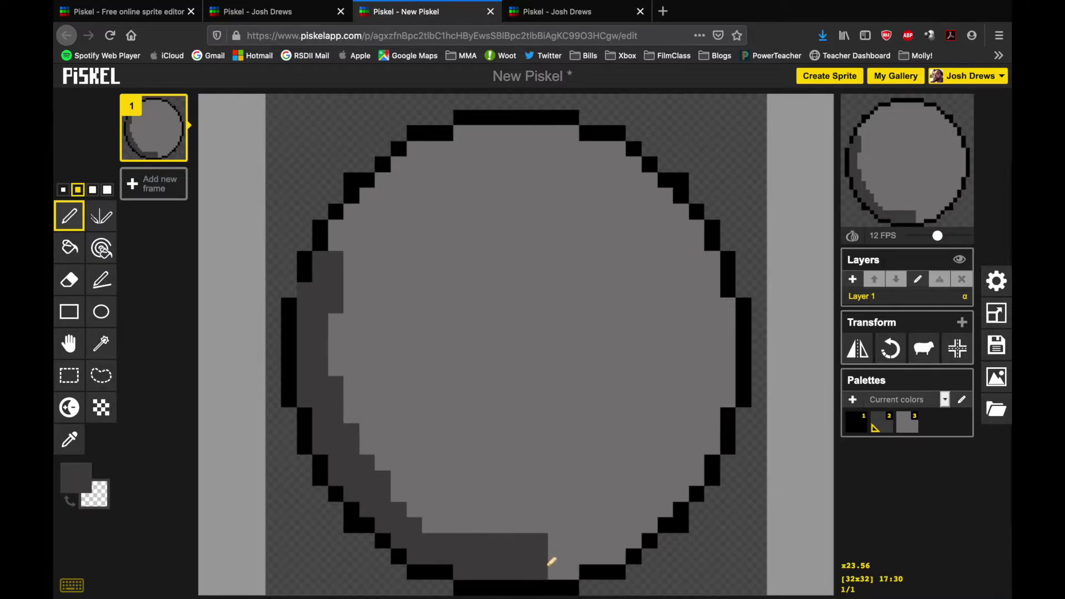
{"action": "mouse_move", "coordinate": [622, 542]}
{"action": "left_mouse_down"}
{"action": "mouse_move", "coordinate": [563, 544]}
{"action": "mouse_move", "coordinate": [564, 564]}
{"action": "left_mouse_up"}
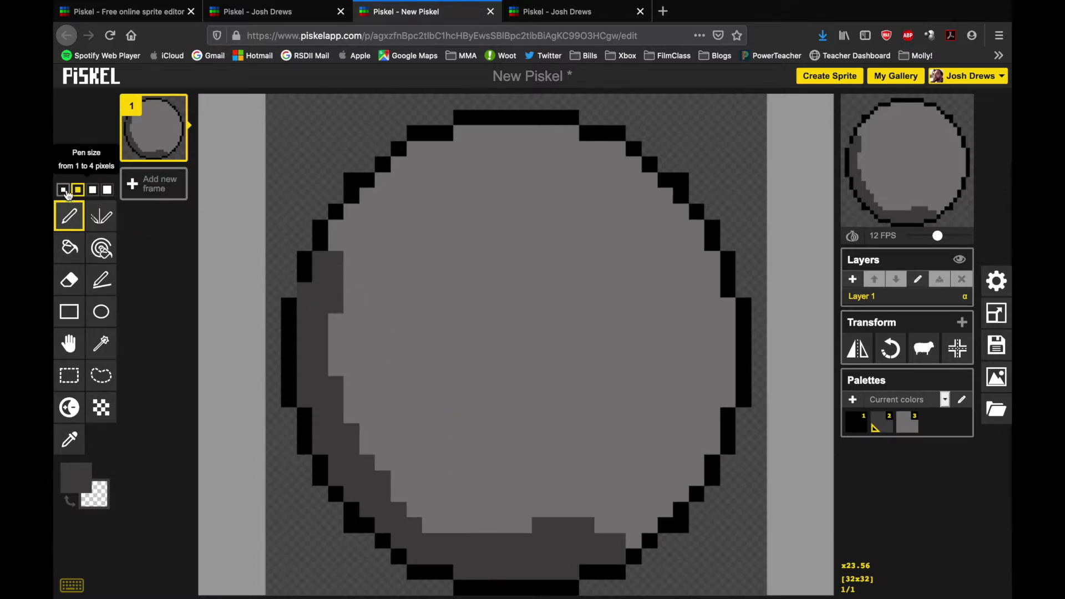
- At 1px, add a black pixel on the left edge and draw a dark grey line across the lower shading
{"action": "left_click", "coordinate": [63, 190]}
{"action": "left_click", "coordinate": [857, 426]}
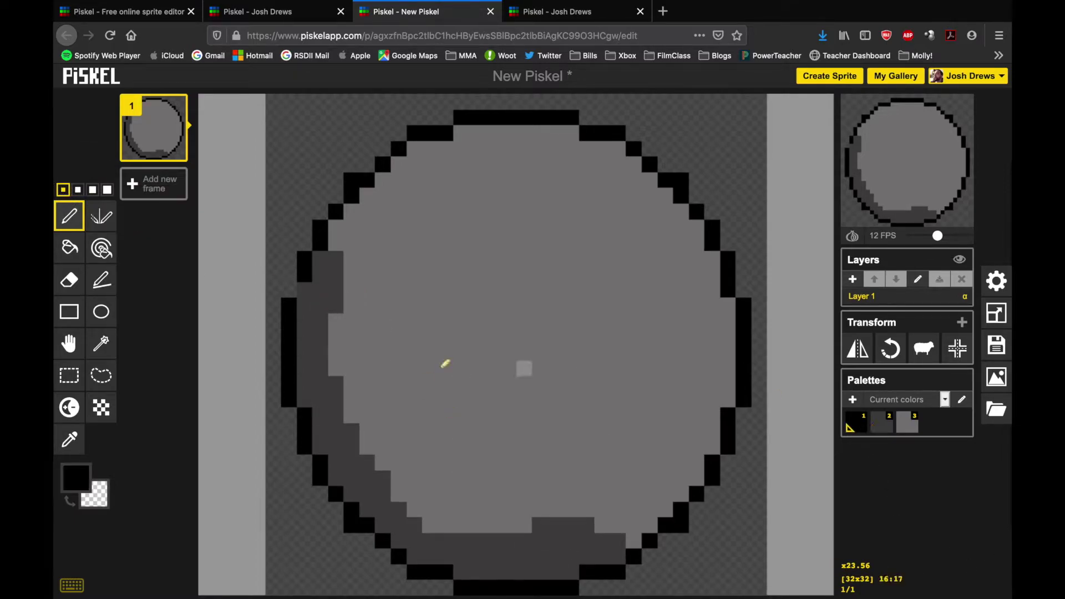
{"action": "left_click", "coordinate": [307, 288]}
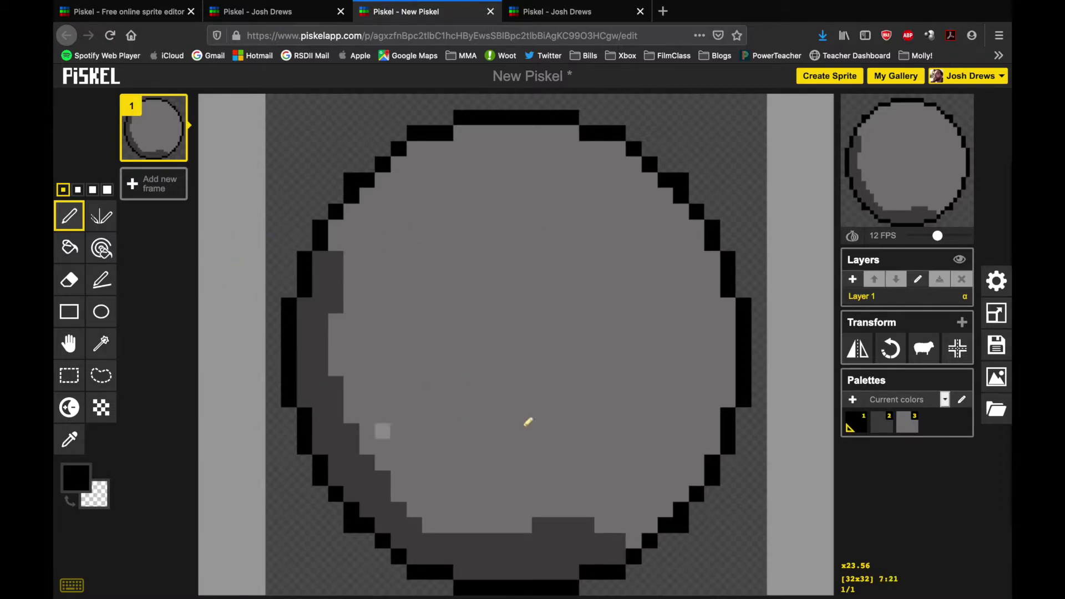
{"action": "left_click", "coordinate": [886, 428]}
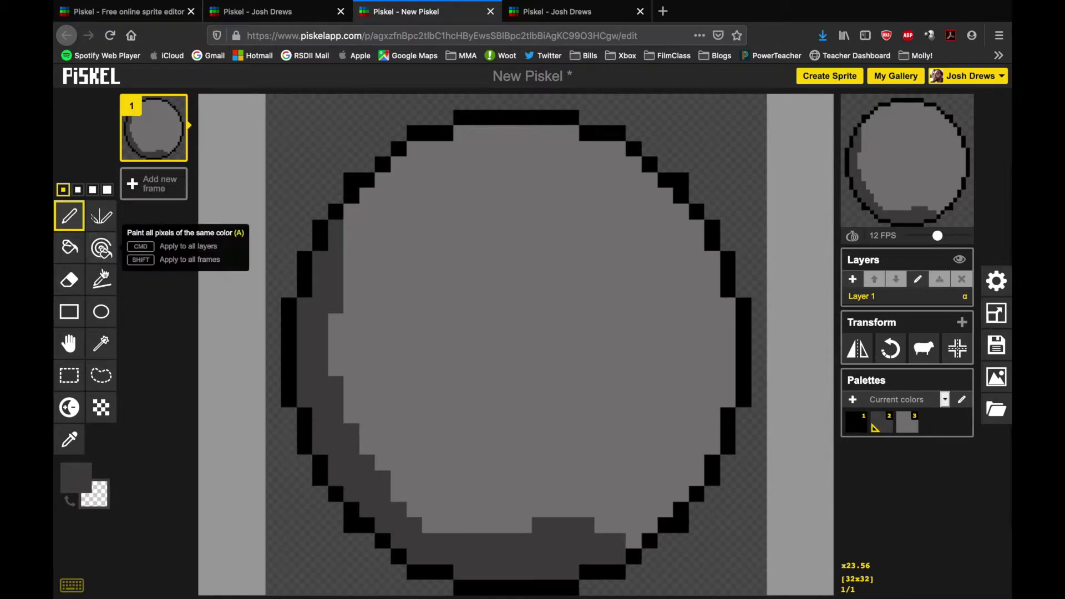
{"action": "left_click", "coordinate": [101, 278]}
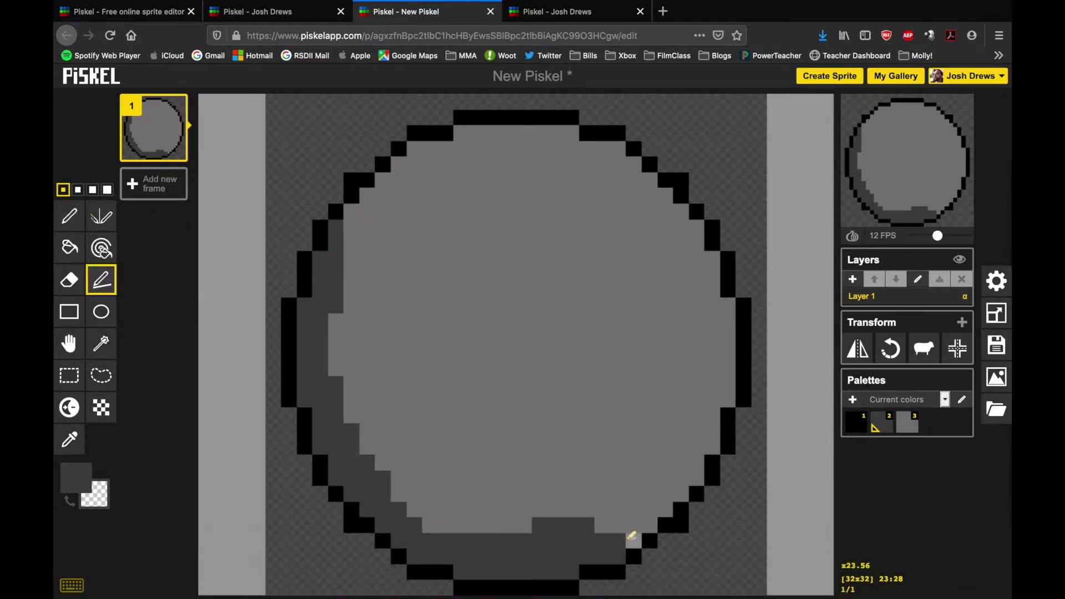
{"action": "mouse_move", "coordinate": [648, 522]}
{"action": "left_mouse_down"}
{"action": "mouse_move", "coordinate": [460, 520]}
{"action": "mouse_move", "coordinate": [364, 431]}
{"action": "mouse_move", "coordinate": [336, 317]}
{"action": "left_mouse_up"}
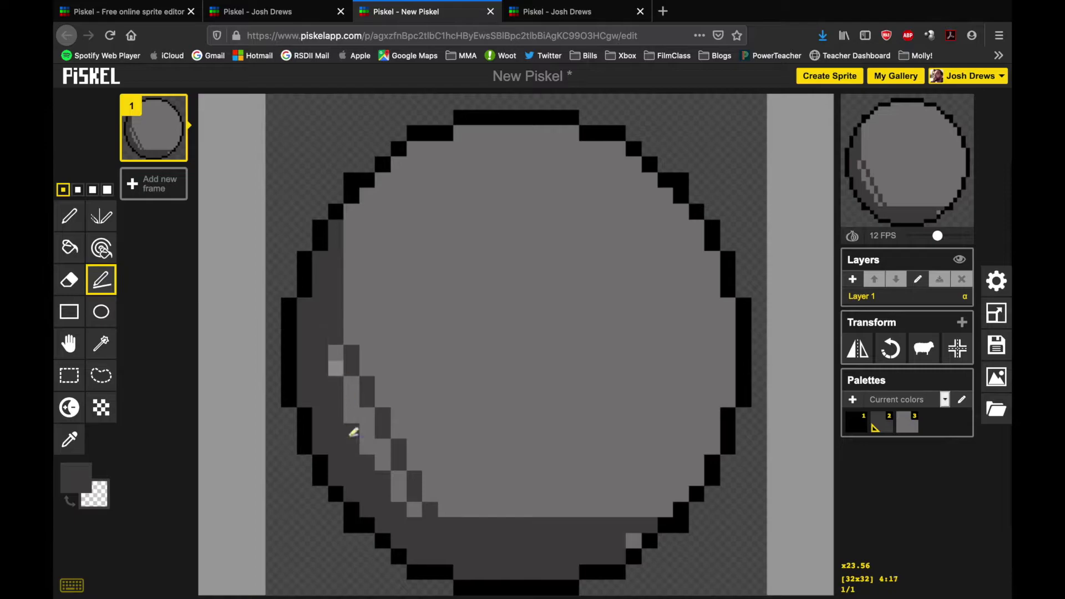
- Bucket-fill the leftover light stripe pixels so the lower-left shadow becomes a solid crescent
{"action": "left_click", "coordinate": [69, 247]}
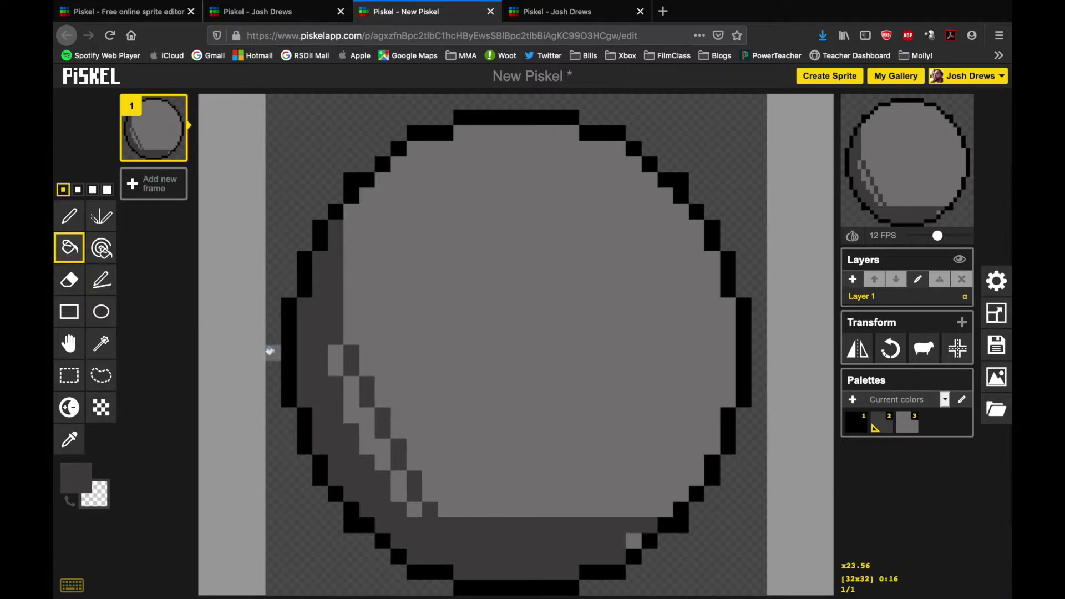
{"action": "left_click", "coordinate": [336, 360]}
{"action": "left_click", "coordinate": [351, 399]}
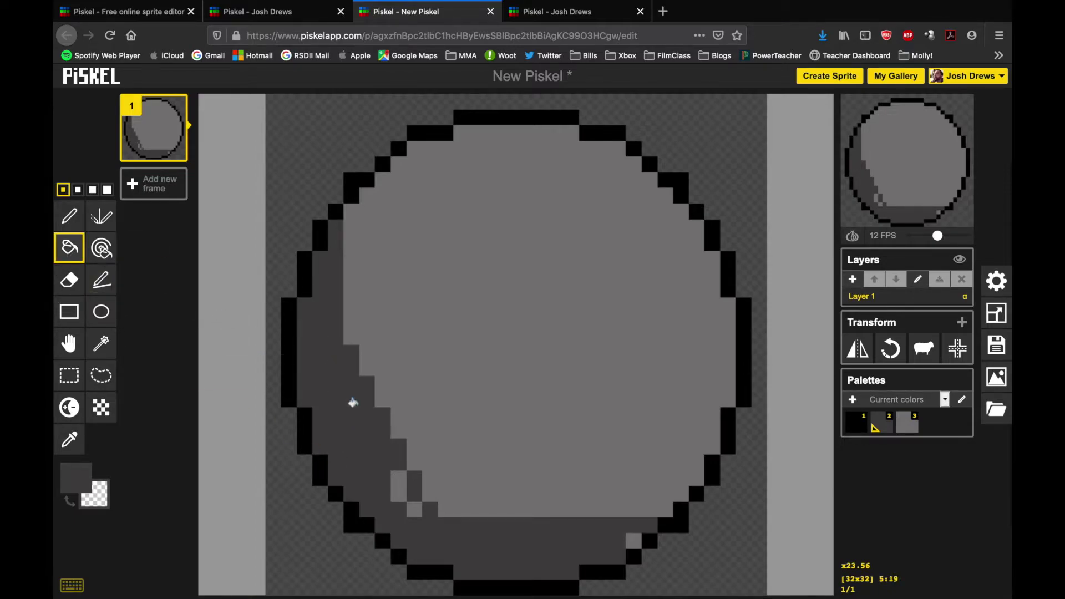
{"action": "left_click", "coordinate": [398, 474]}
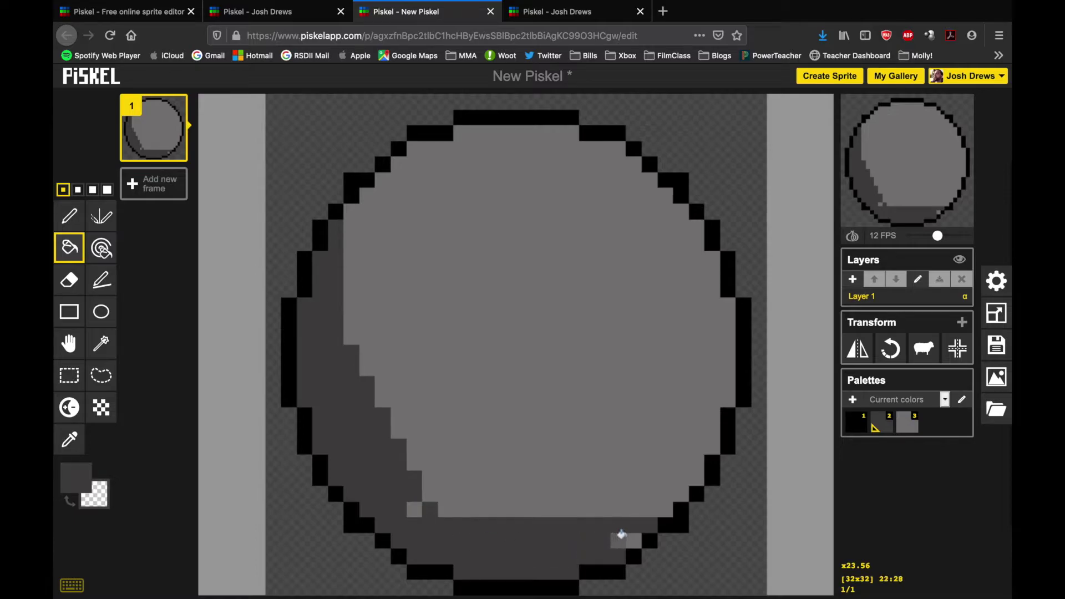
{"action": "left_click", "coordinate": [621, 534]}
{"action": "left_click", "coordinate": [415, 506]}
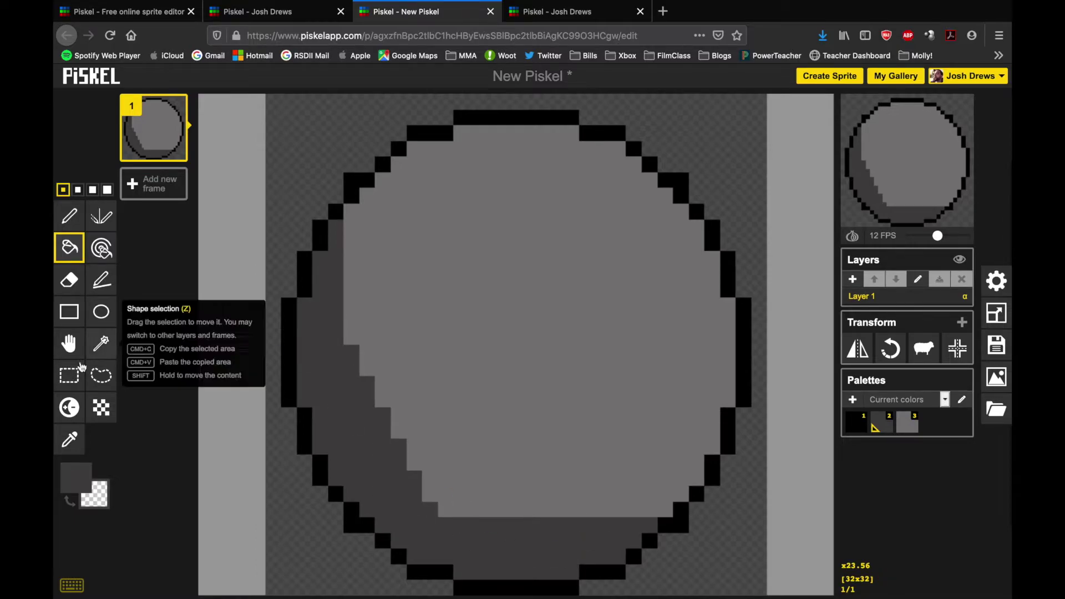
- Draw shading lines up the left side to the top rim, fill that strip dark grey, and toggle the grid off
{"action": "left_click", "coordinate": [102, 282]}
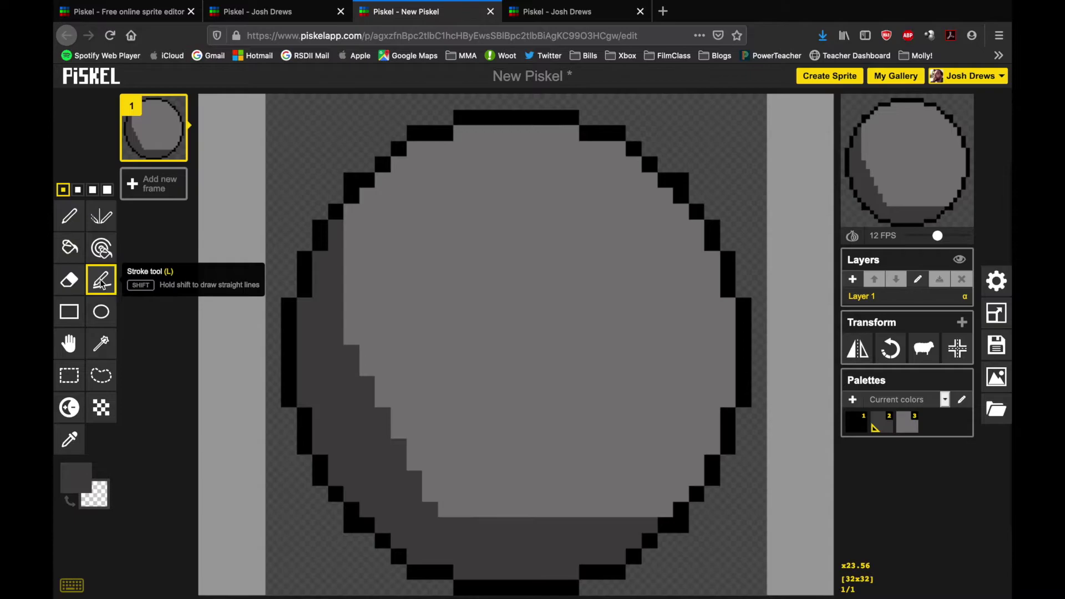
{"action": "mouse_move", "coordinate": [350, 263]}
{"action": "left_mouse_down"}
{"action": "mouse_move", "coordinate": [462, 159]}
{"action": "mouse_move", "coordinate": [445, 148]}
{"action": "left_mouse_up"}
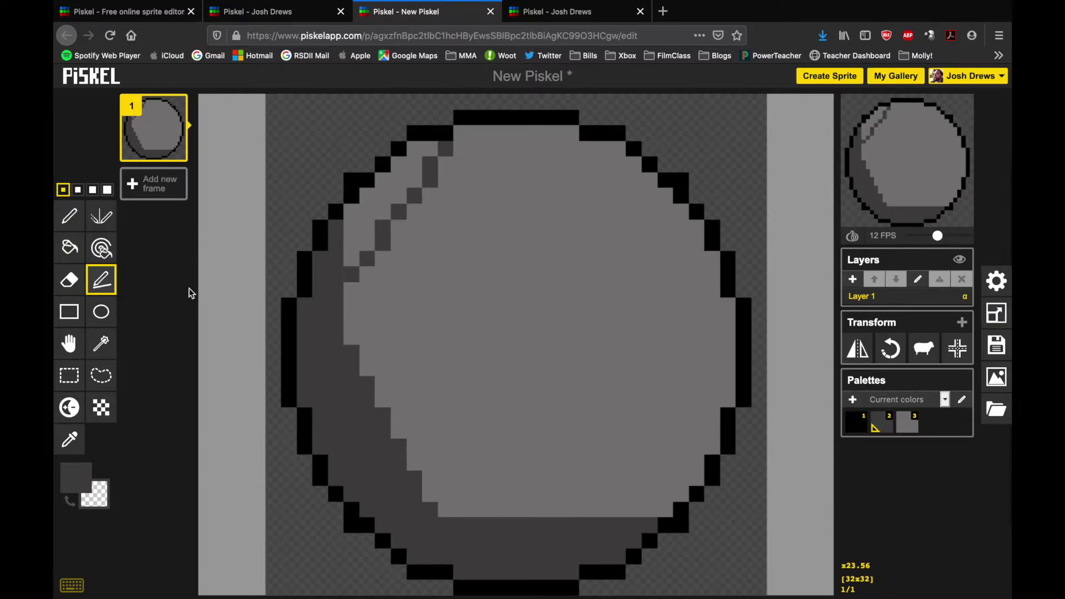
{"action": "left_click_drag", "start_coordinate": [348, 290], "coordinate": [350, 340]}
{"action": "left_click", "coordinate": [69, 247]}
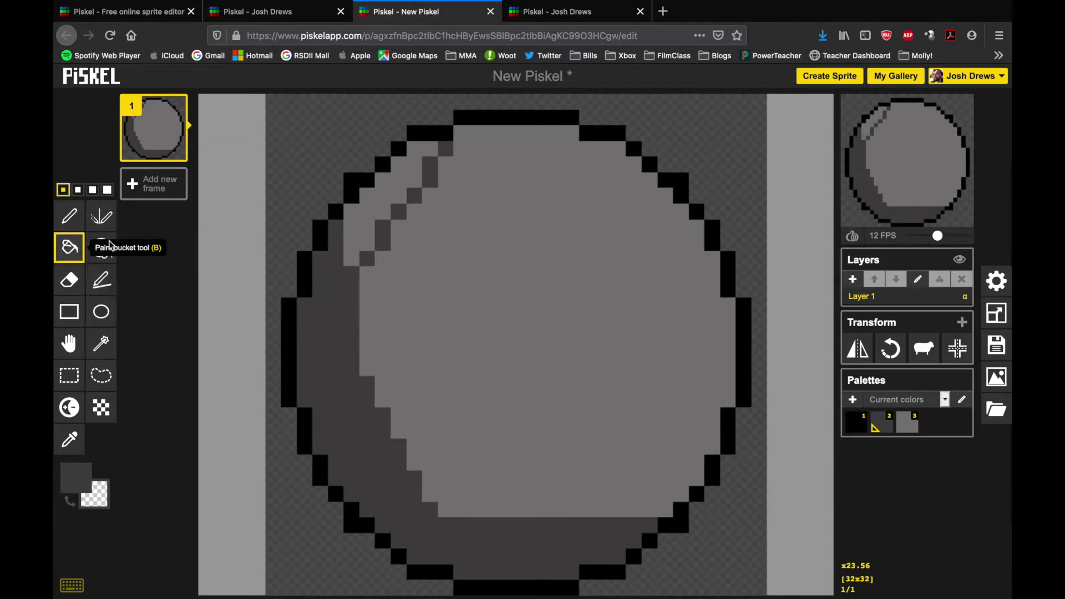
{"action": "left_click", "coordinate": [369, 210]}
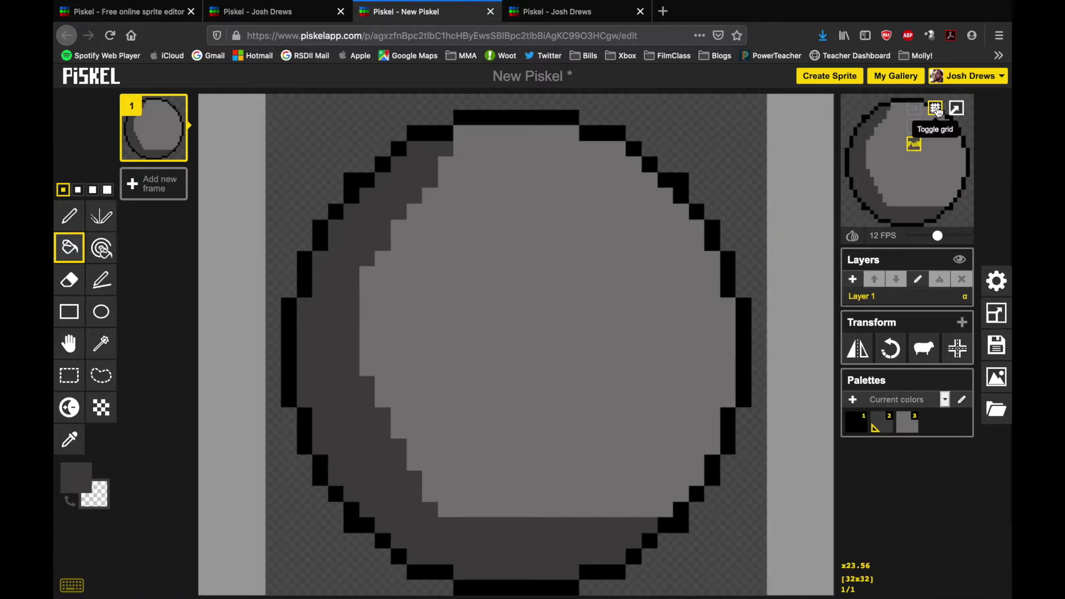
{"action": "left_click", "coordinate": [937, 110]}
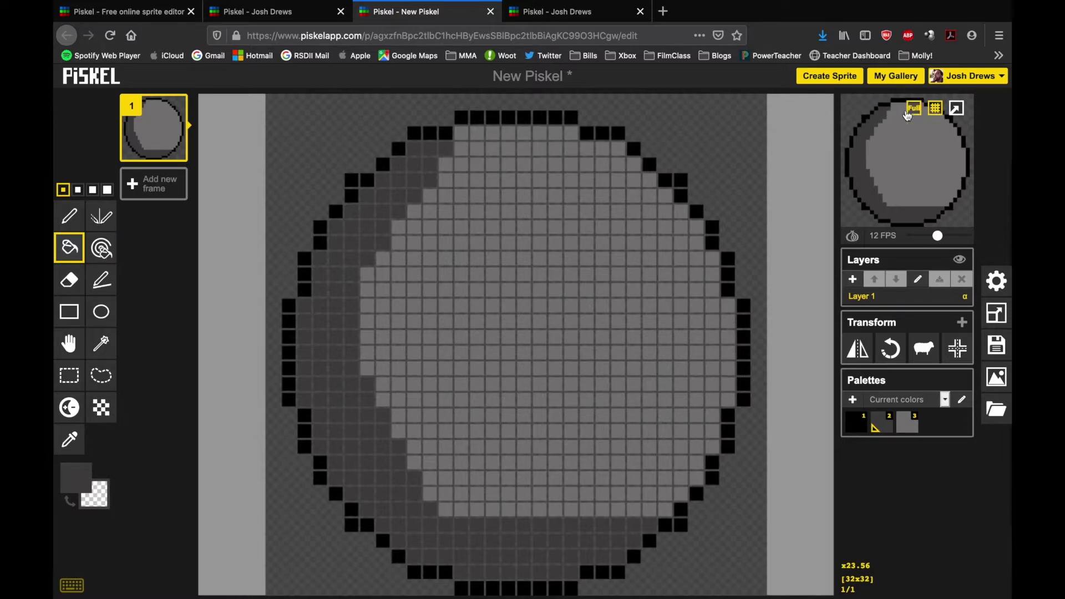
{"action": "left_click", "coordinate": [937, 110]}
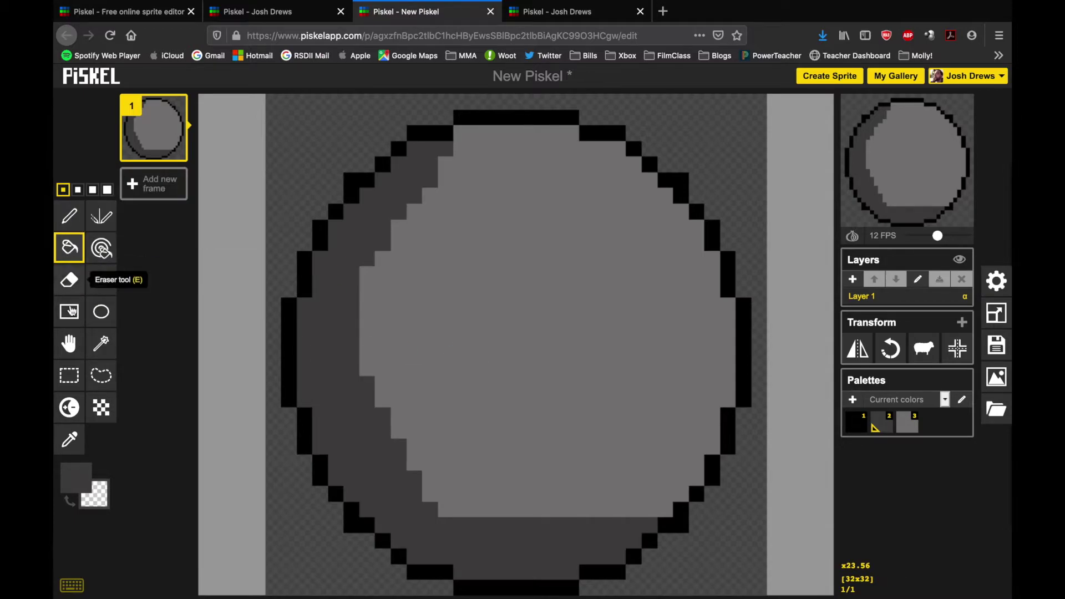
- Draw a small near-white #f9f9f9 circle on the sphere's upper right and fill it solid
{"action": "left_click", "coordinate": [101, 311]}
{"action": "left_click", "coordinate": [74, 477]}
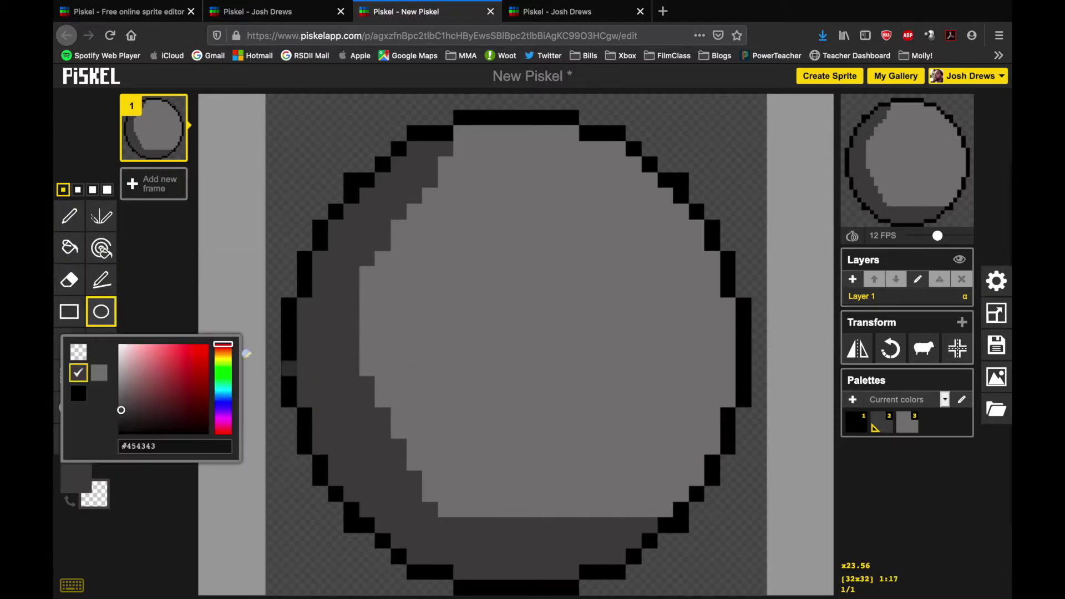
{"action": "left_click_drag", "start_coordinate": [129, 348], "coordinate": [119, 346]}
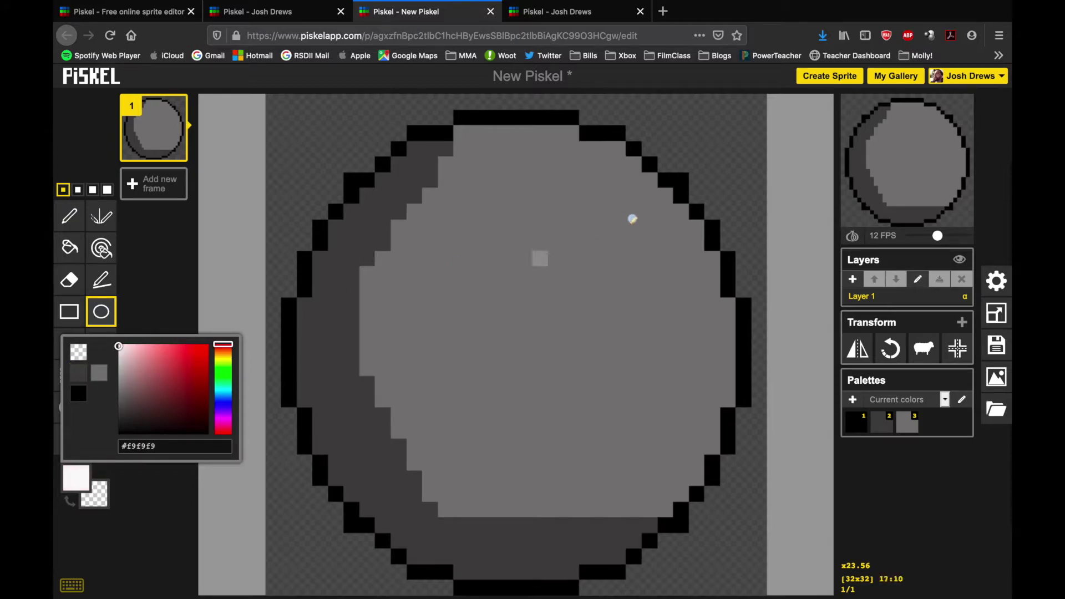
{"action": "left_click", "coordinate": [571, 211]}
{"action": "left_click_drag", "start_coordinate": [571, 211], "coordinate": [638, 272]}
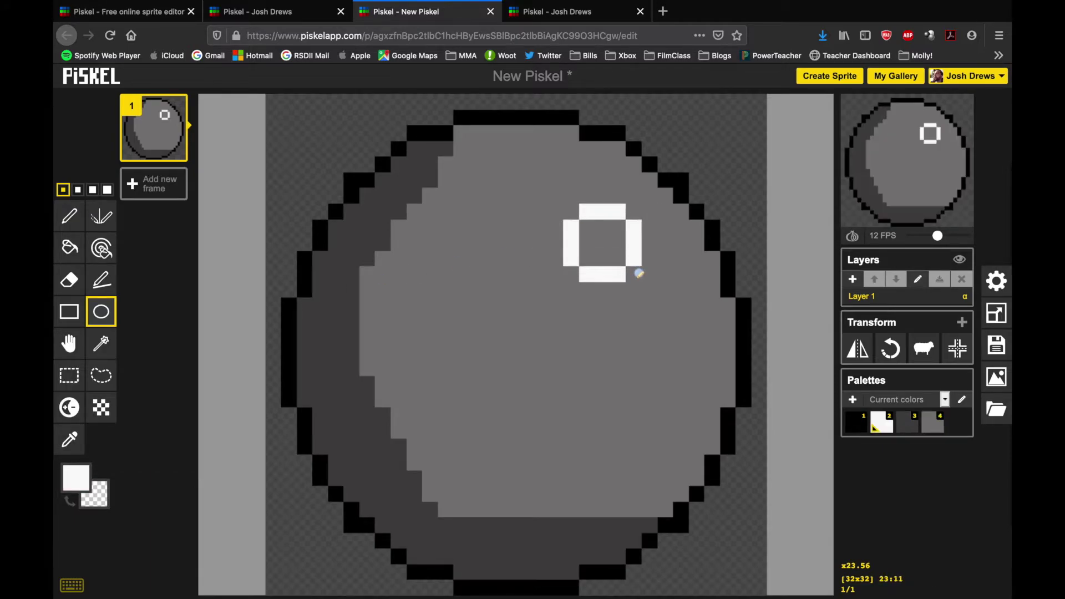
{"action": "left_click", "coordinate": [70, 247]}
{"action": "left_click", "coordinate": [590, 253]}
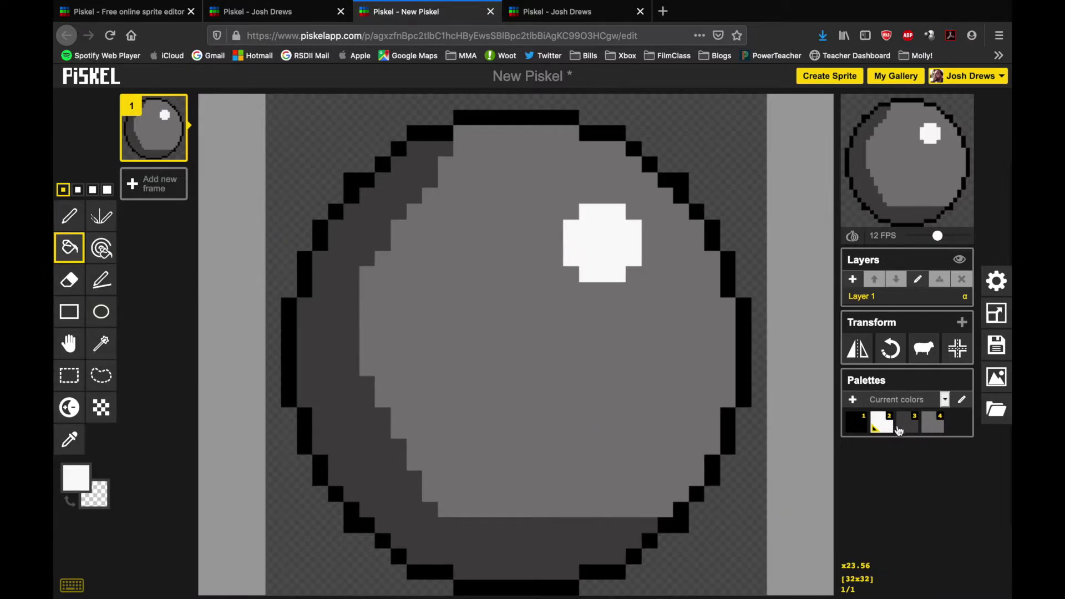
- Set the main colour to pale grey #c3bdbd and choose the 2px pen
{"action": "left_click", "coordinate": [932, 427]}
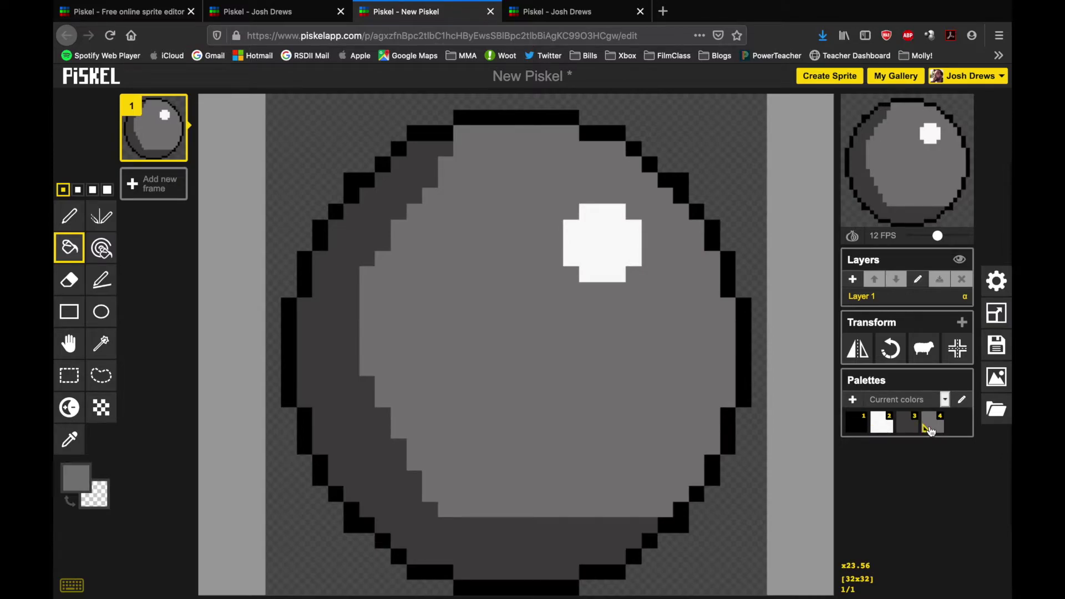
{"action": "left_click", "coordinate": [77, 477]}
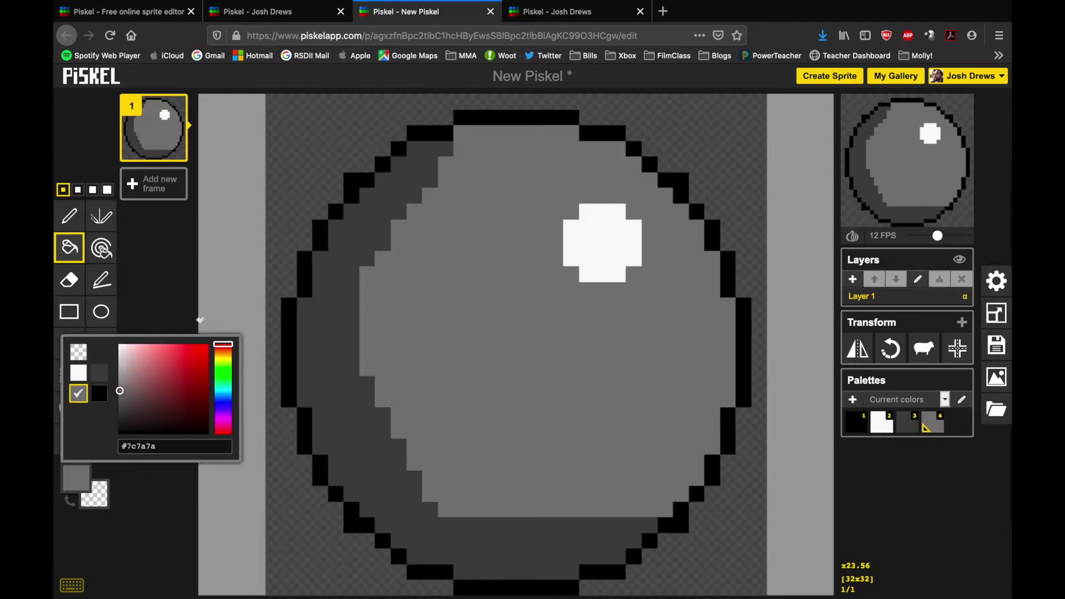
{"action": "left_click", "coordinate": [124, 367]}
{"action": "left_click_drag", "start_coordinate": [129, 371], "coordinate": [122, 369]}
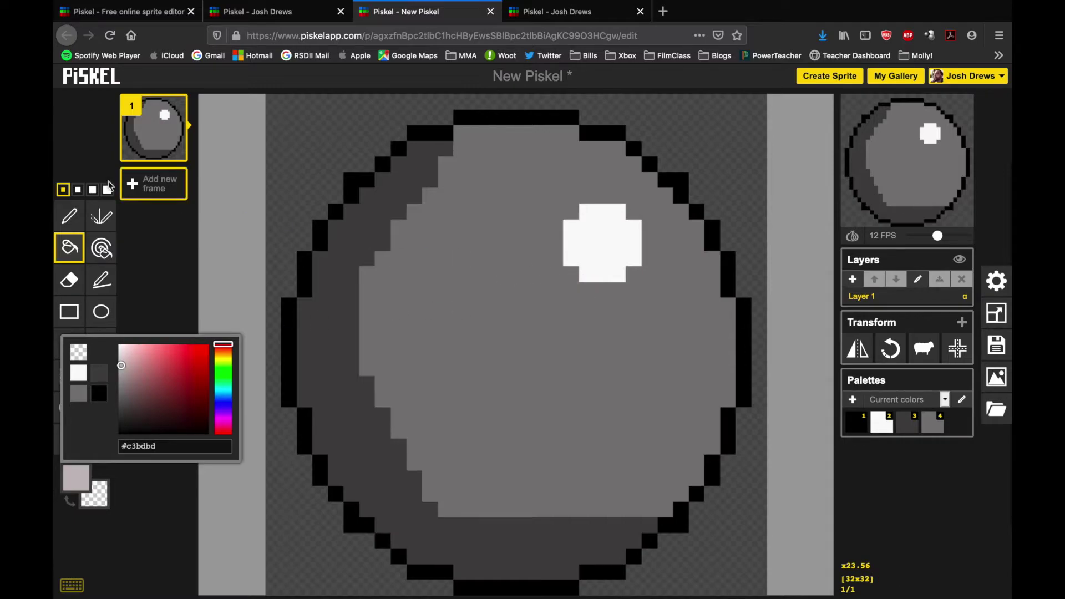
{"action": "left_click", "coordinate": [77, 190]}
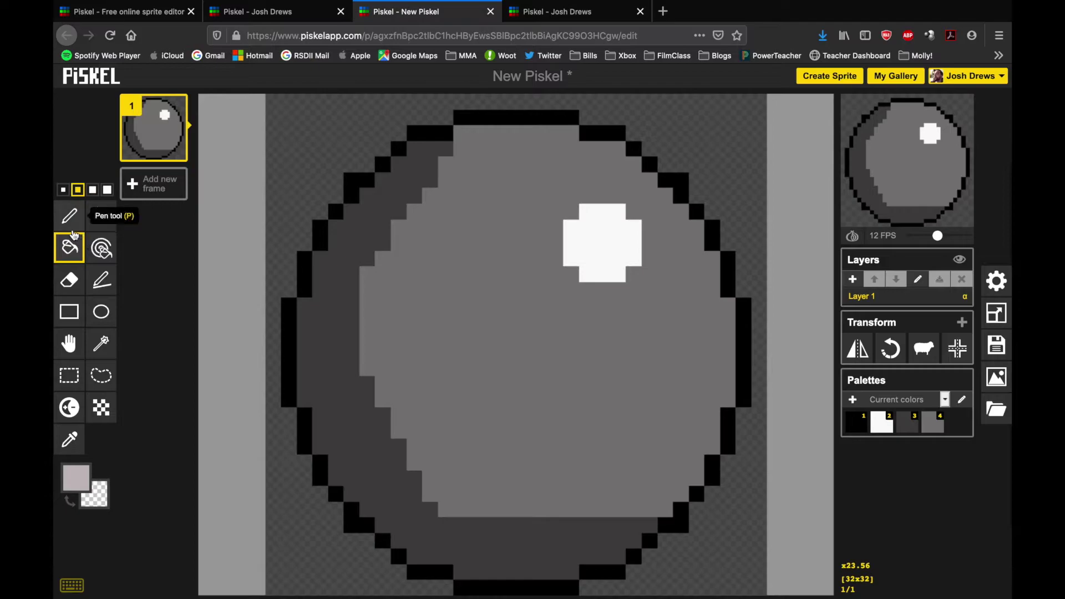
{"action": "left_click", "coordinate": [69, 216]}
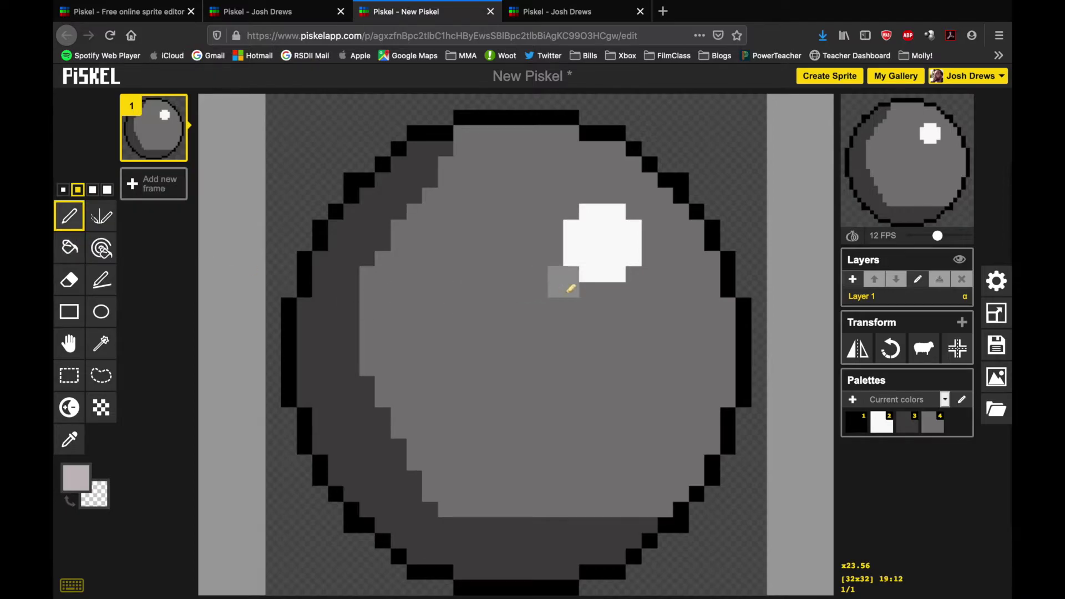
- Paint pale grey pixels around the white highlight across the sphere's upper middle, finishing at 1px
{"action": "mouse_move", "coordinate": [571, 287]}
{"action": "left_mouse_down"}
{"action": "mouse_move", "coordinate": [645, 303]}
{"action": "mouse_move", "coordinate": [667, 258]}
{"action": "mouse_move", "coordinate": [666, 249]}
{"action": "mouse_move", "coordinate": [661, 341]}
{"action": "mouse_move", "coordinate": [637, 370]}
{"action": "mouse_move", "coordinate": [585, 375]}
{"action": "mouse_move", "coordinate": [530, 351]}
{"action": "mouse_move", "coordinate": [486, 311]}
{"action": "mouse_move", "coordinate": [484, 254]}
{"action": "mouse_move", "coordinate": [507, 204]}
{"action": "mouse_move", "coordinate": [543, 179]}
{"action": "mouse_move", "coordinate": [503, 218]}
{"action": "mouse_move", "coordinate": [495, 288]}
{"action": "mouse_move", "coordinate": [594, 344]}
{"action": "mouse_move", "coordinate": [627, 341]}
{"action": "mouse_move", "coordinate": [561, 325]}
{"action": "mouse_move", "coordinate": [517, 272]}
{"action": "mouse_move", "coordinate": [540, 218]}
{"action": "mouse_move", "coordinate": [543, 275]}
{"action": "mouse_move", "coordinate": [568, 212]}
{"action": "left_mouse_up"}
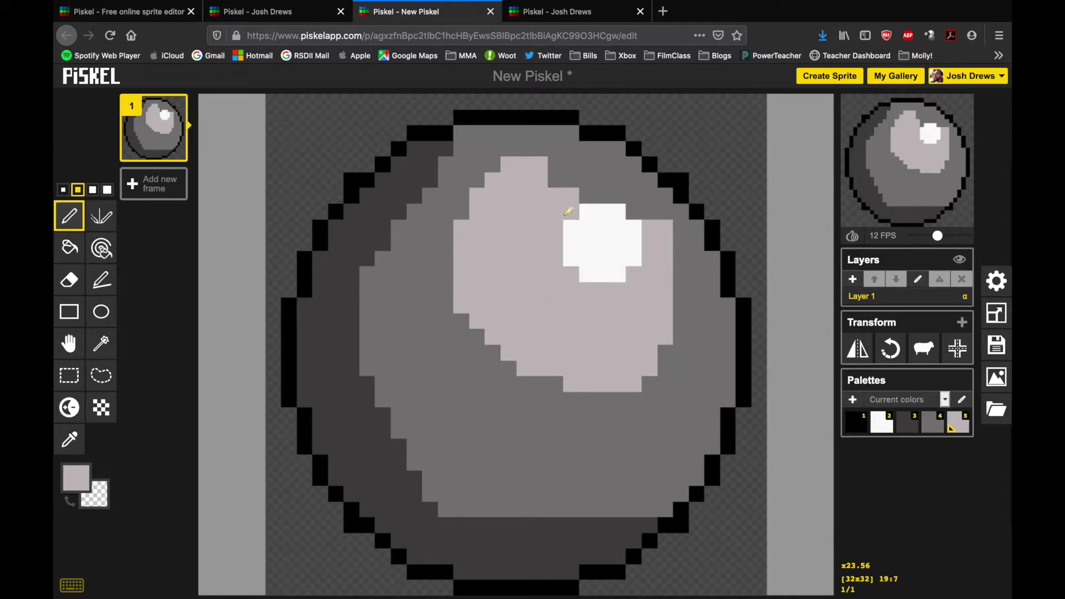
{"action": "left_click", "coordinate": [66, 192]}
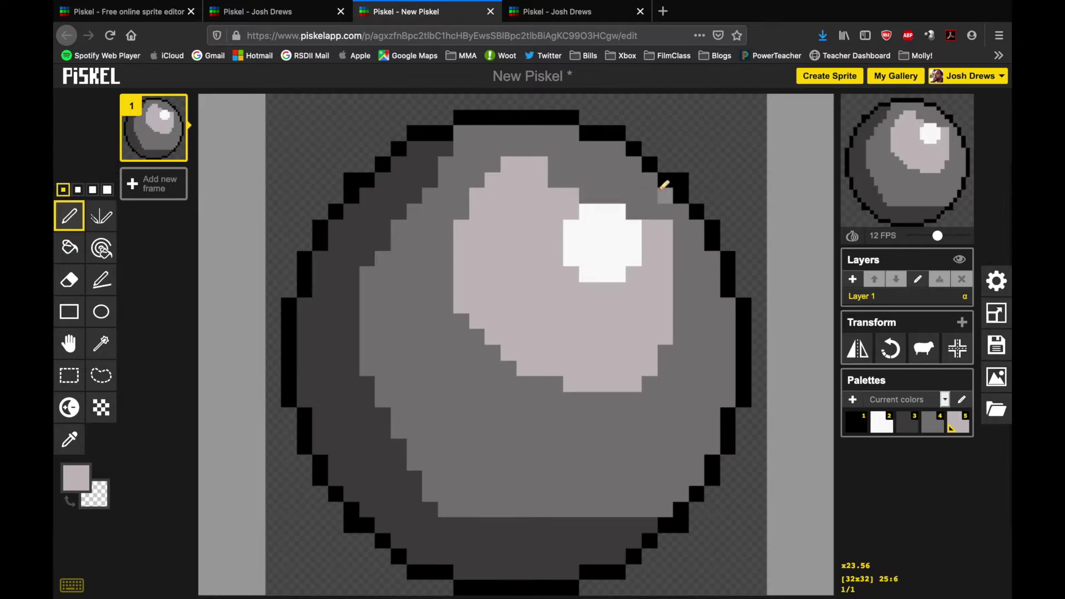
{"action": "mouse_move", "coordinate": [638, 200]}
{"action": "left_mouse_down"}
{"action": "mouse_move", "coordinate": [611, 170]}
{"action": "mouse_move", "coordinate": [570, 160]}
{"action": "mouse_move", "coordinate": [558, 165]}
{"action": "mouse_move", "coordinate": [567, 179]}
{"action": "mouse_move", "coordinate": [619, 196]}
{"action": "mouse_move", "coordinate": [578, 195]}
{"action": "mouse_move", "coordinate": [577, 155]}
{"action": "mouse_move", "coordinate": [532, 151]}
{"action": "left_mouse_up"}
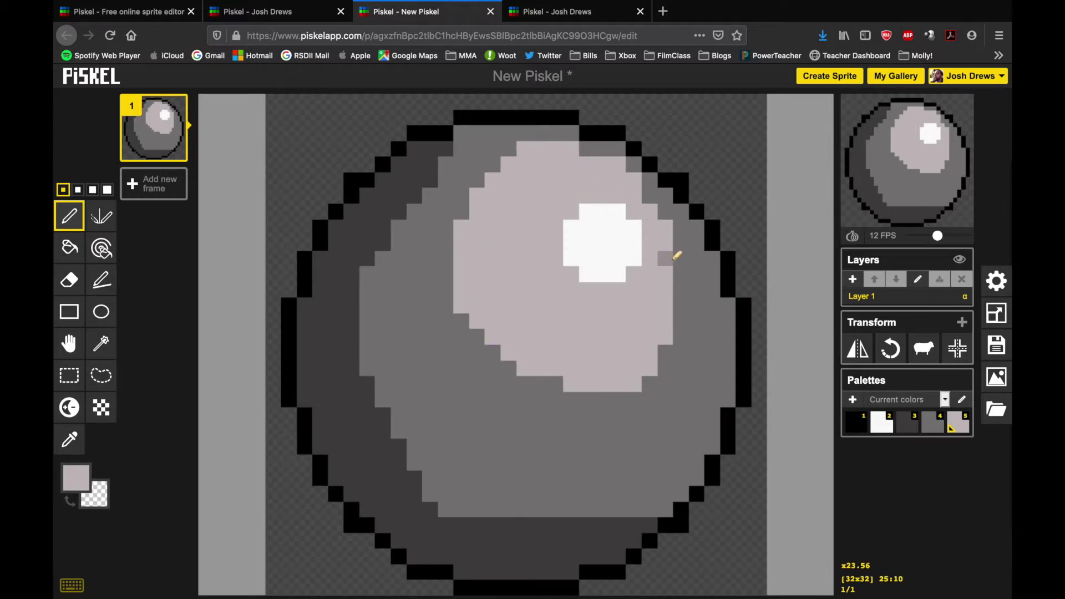
{"action": "mouse_move", "coordinate": [674, 254]}
{"action": "left_mouse_down"}
{"action": "mouse_move", "coordinate": [687, 287]}
{"action": "mouse_move", "coordinate": [682, 357]}
{"action": "mouse_move", "coordinate": [649, 394]}
{"action": "mouse_move", "coordinate": [631, 394]}
{"action": "mouse_move", "coordinate": [680, 355]}
{"action": "mouse_move", "coordinate": [697, 311]}
{"action": "mouse_move", "coordinate": [697, 331]}
{"action": "mouse_move", "coordinate": [670, 389]}
{"action": "mouse_move", "coordinate": [621, 406]}
{"action": "mouse_move", "coordinate": [545, 394]}
{"action": "mouse_move", "coordinate": [486, 366]}
{"action": "mouse_move", "coordinate": [468, 311]}
{"action": "left_mouse_up"}
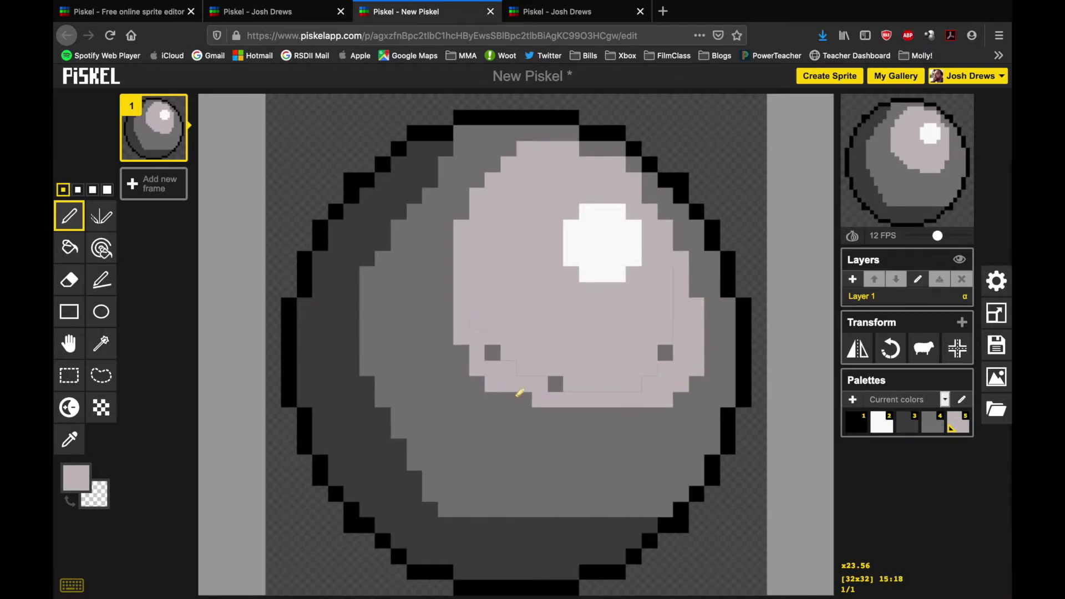
{"action": "mouse_move", "coordinate": [519, 392]}
{"action": "left_mouse_down"}
{"action": "mouse_move", "coordinate": [533, 397]}
{"action": "mouse_move", "coordinate": [499, 349]}
{"action": "left_mouse_up"}
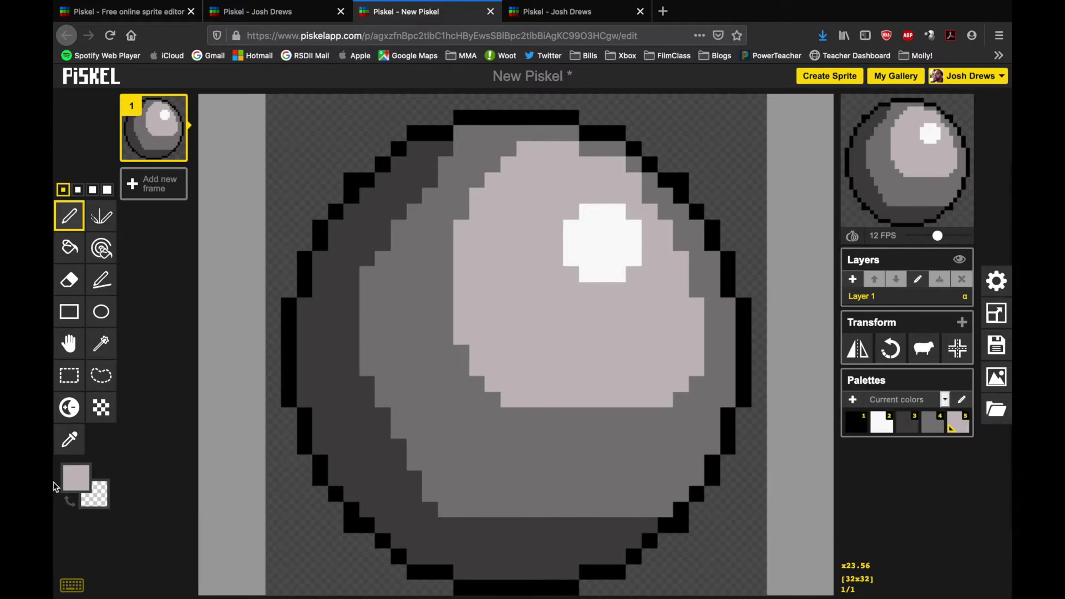
- Paint a slightly lightened dark grey on the sphere's left and lower-left side
{"action": "left_click", "coordinate": [76, 477]}
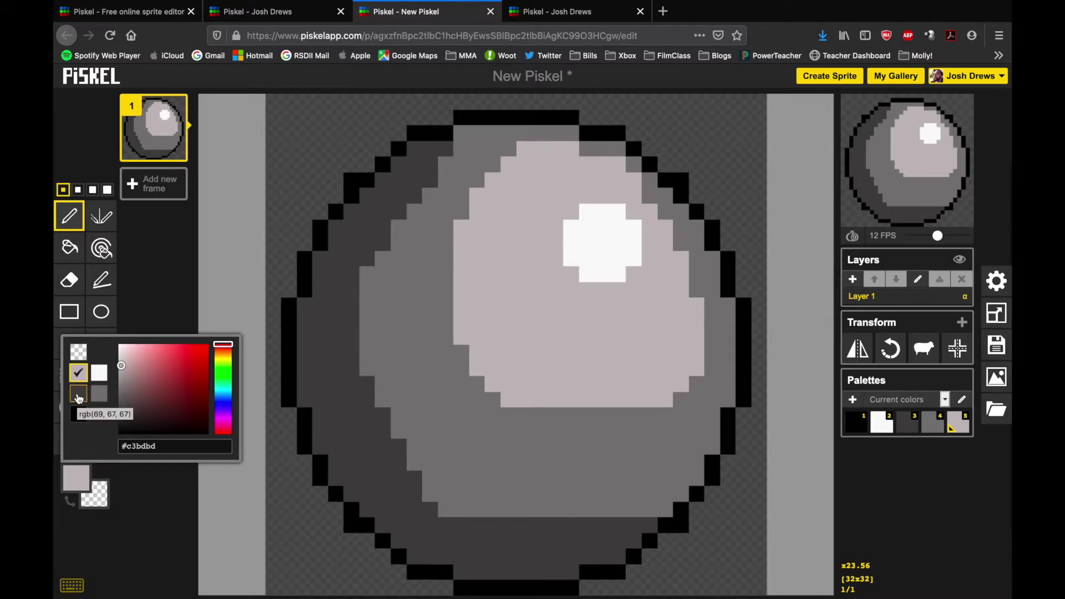
{"action": "left_click", "coordinate": [78, 398]}
{"action": "left_click", "coordinate": [72, 477]}
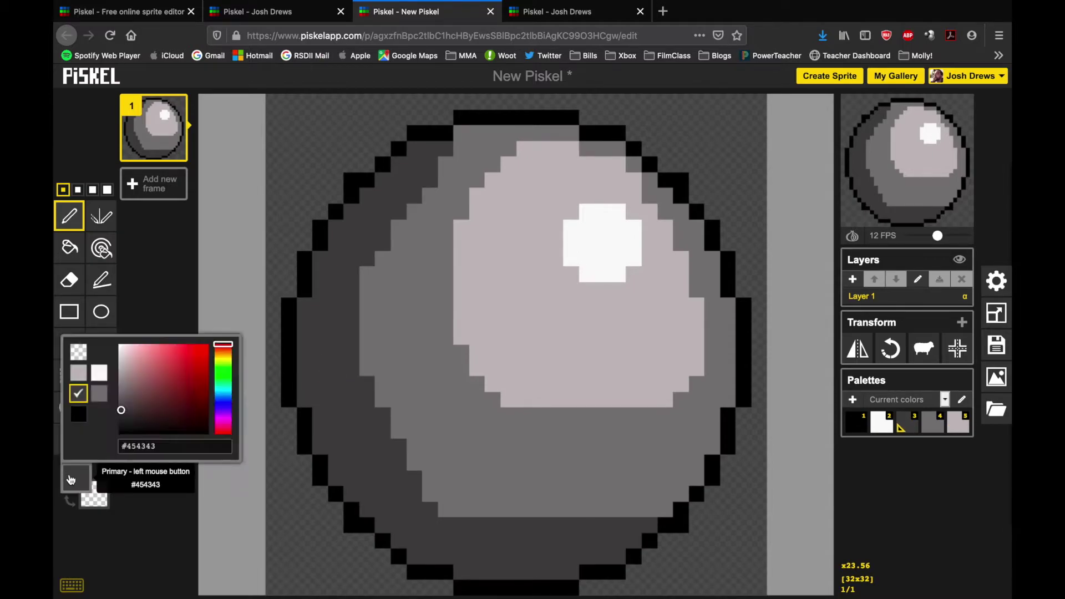
{"action": "left_click", "coordinate": [121, 395]}
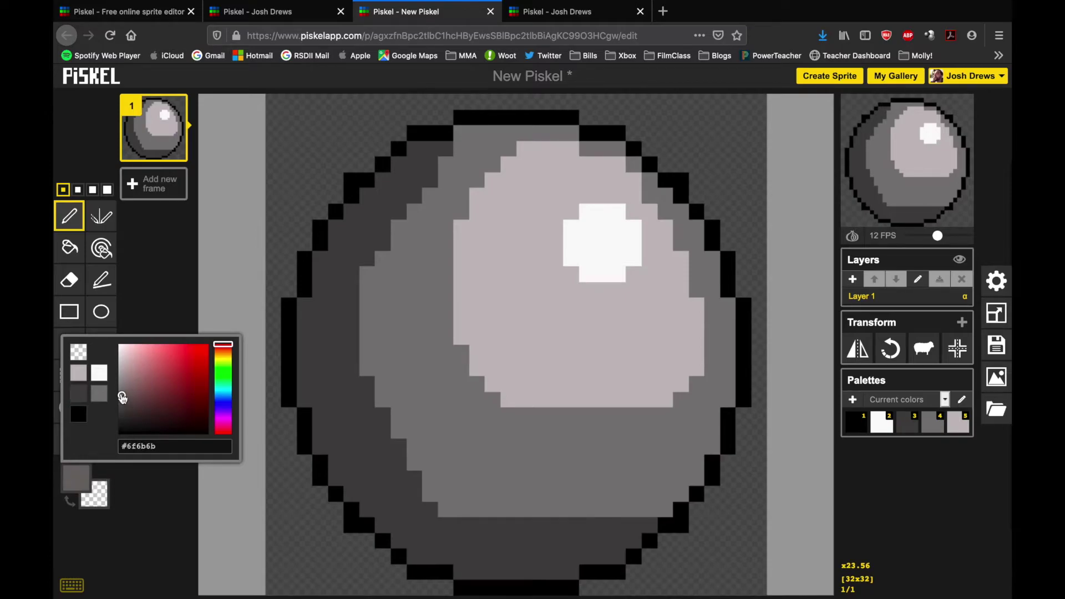
{"action": "left_click", "coordinate": [380, 362]}
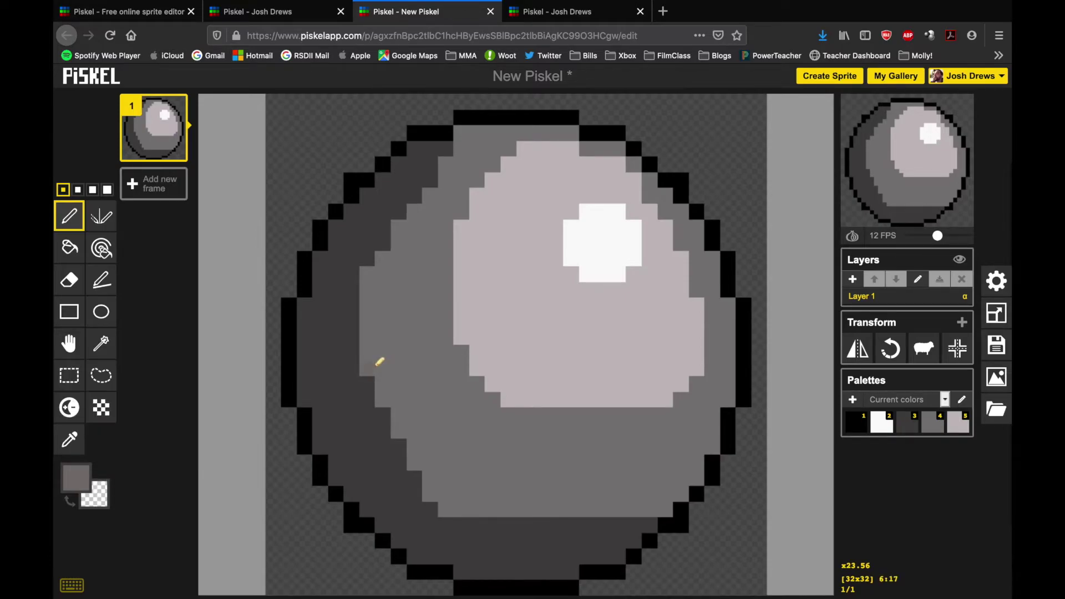
{"action": "mouse_move", "coordinate": [386, 406]}
{"action": "left_mouse_down"}
{"action": "mouse_move", "coordinate": [403, 452]}
{"action": "mouse_move", "coordinate": [369, 393]}
{"action": "mouse_move", "coordinate": [391, 429]}
{"action": "left_mouse_up"}
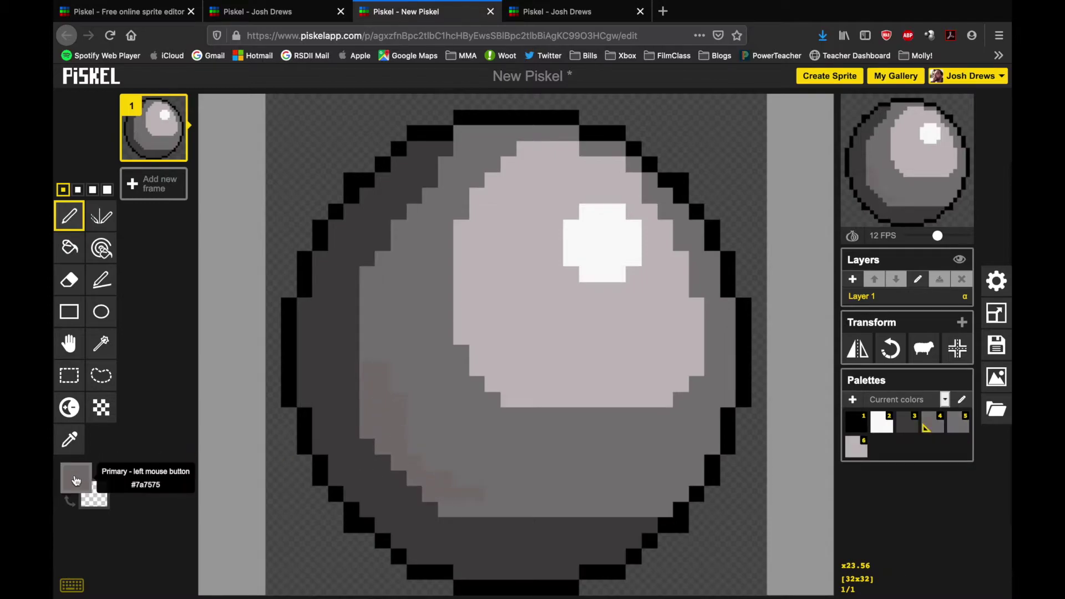
- Switch to #5a5353 and paint darker shadow on the lower-left, undoing an overlong stroke
{"action": "left_click", "coordinate": [76, 478]}
{"action": "left_click", "coordinate": [126, 403]}
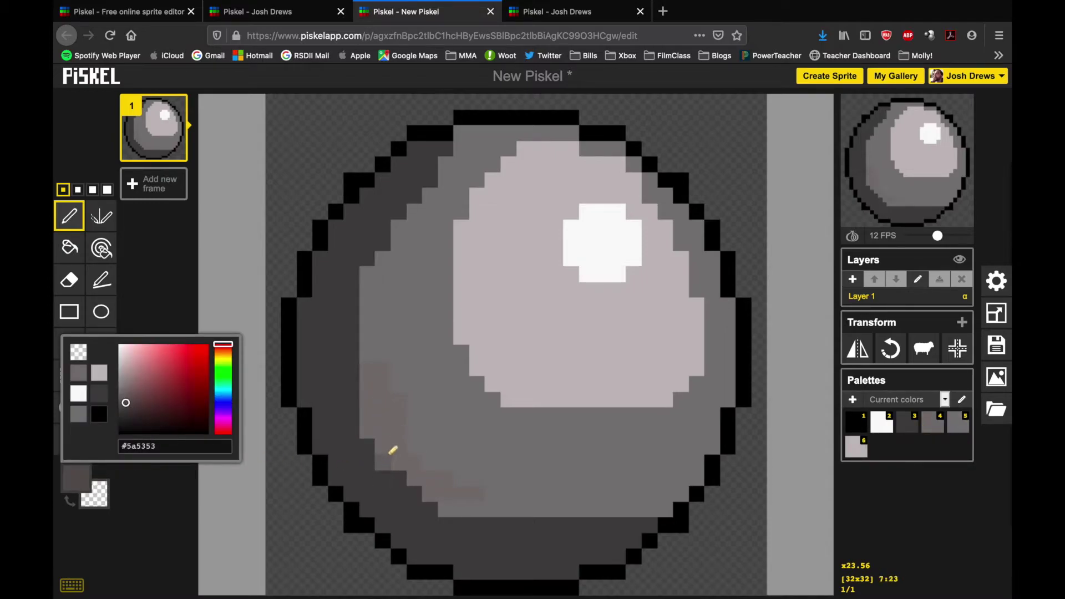
{"action": "mouse_move", "coordinate": [393, 450]}
{"action": "left_mouse_down"}
{"action": "mouse_move", "coordinate": [368, 417]}
{"action": "mouse_move", "coordinate": [401, 486]}
{"action": "mouse_move", "coordinate": [462, 514]}
{"action": "mouse_move", "coordinate": [345, 392]}
{"action": "mouse_move", "coordinate": [348, 317]}
{"action": "mouse_move", "coordinate": [368, 413]}
{"action": "mouse_move", "coordinate": [392, 279]}
{"action": "mouse_move", "coordinate": [361, 333]}
{"action": "mouse_move", "coordinate": [377, 426]}
{"action": "mouse_move", "coordinate": [378, 354]}
{"action": "mouse_move", "coordinate": [444, 449]}
{"action": "left_mouse_up"}
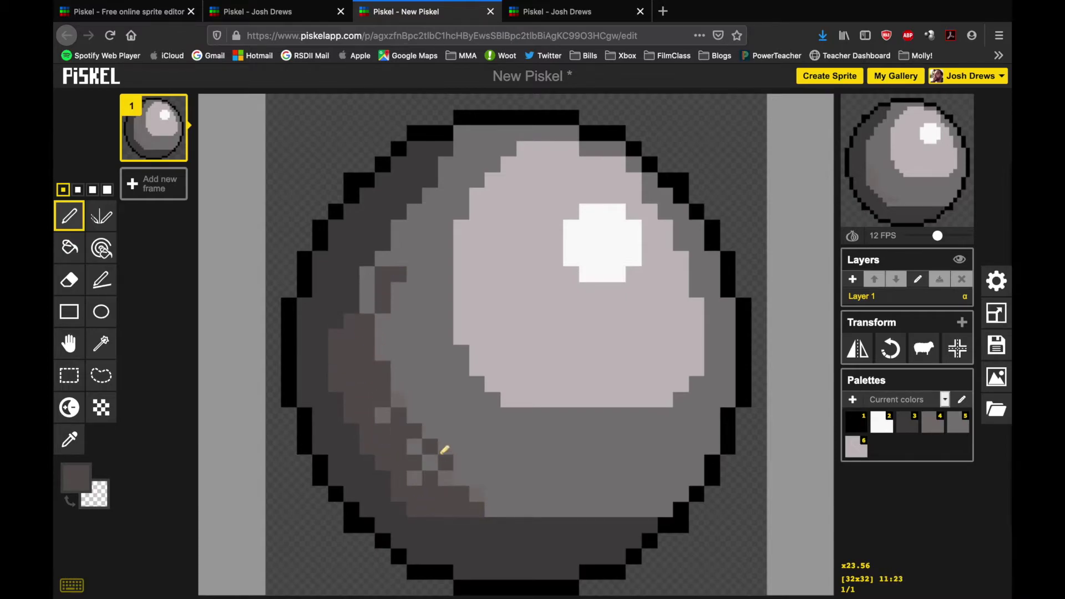
{"action": "mouse_move", "coordinate": [382, 397]}
{"action": "left_mouse_down"}
{"action": "mouse_move", "coordinate": [469, 486]}
{"action": "mouse_move", "coordinate": [527, 518]}
{"action": "mouse_move", "coordinate": [448, 504]}
{"action": "mouse_move", "coordinate": [517, 532]}
{"action": "mouse_move", "coordinate": [616, 526]}
{"action": "mouse_move", "coordinate": [662, 507]}
{"action": "mouse_move", "coordinate": [611, 506]}
{"action": "left_mouse_up"}
{"action": "key", "text": "ctrl+z"}
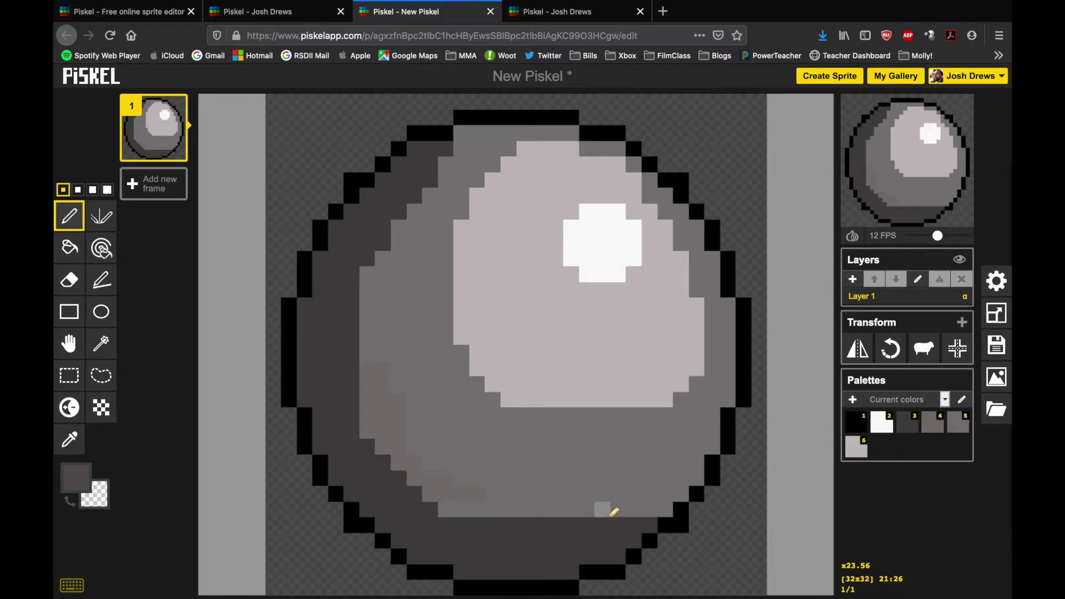
- With a 2px pen, paint #5a5353 shadow up the left side and along the lower edge to bottom centre
{"action": "left_click", "coordinate": [92, 190]}
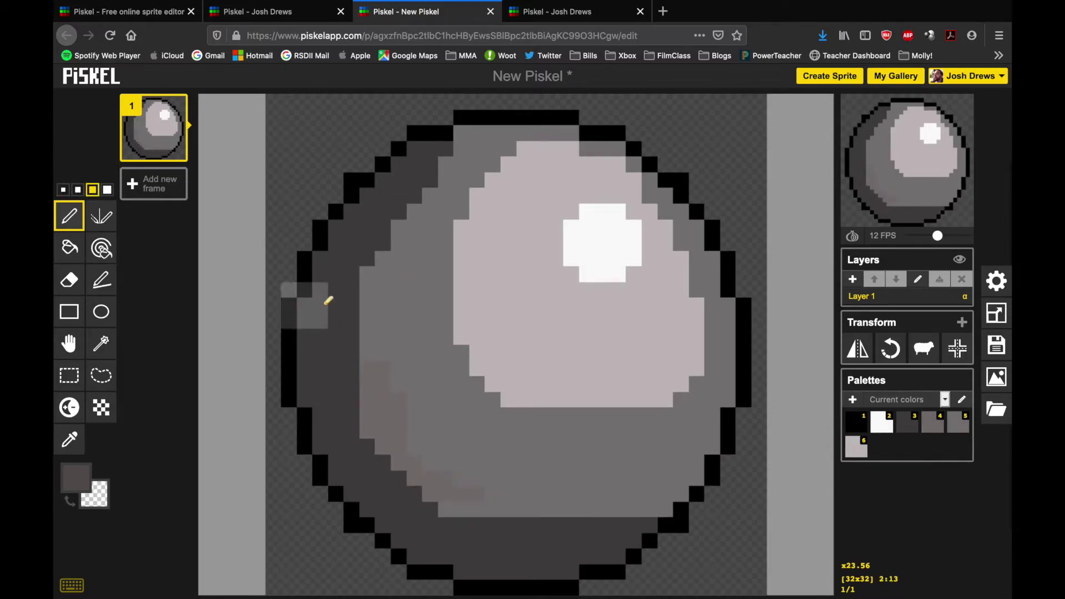
{"action": "left_click", "coordinate": [78, 190]}
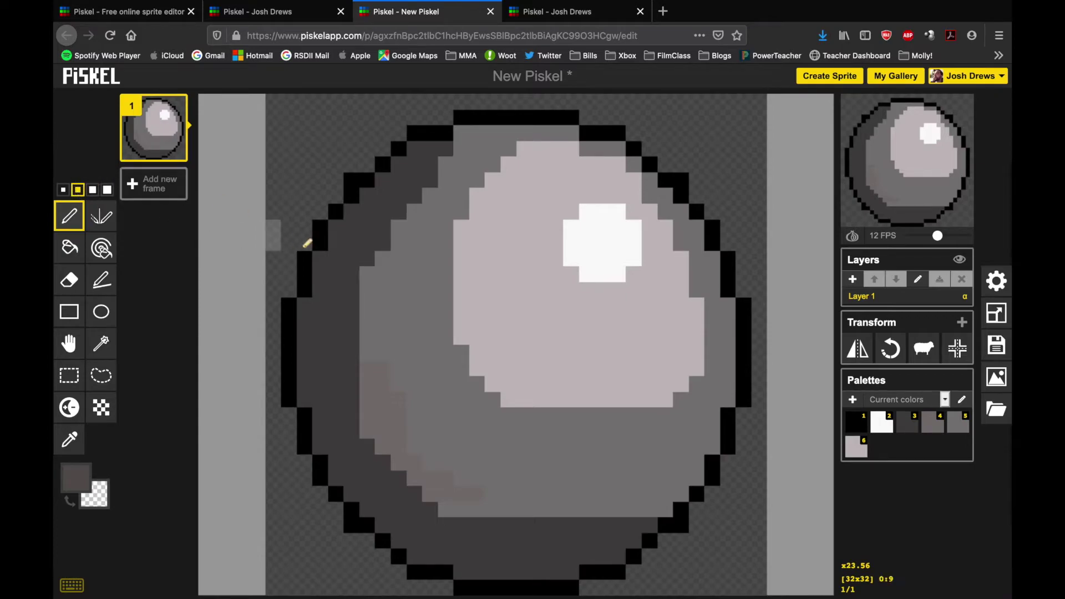
{"action": "mouse_move", "coordinate": [384, 275]}
{"action": "left_mouse_down"}
{"action": "mouse_move", "coordinate": [363, 329]}
{"action": "mouse_move", "coordinate": [394, 448]}
{"action": "mouse_move", "coordinate": [463, 498]}
{"action": "mouse_move", "coordinate": [449, 497]}
{"action": "mouse_move", "coordinate": [459, 512]}
{"action": "mouse_move", "coordinate": [534, 528]}
{"action": "mouse_move", "coordinate": [597, 520]}
{"action": "mouse_move", "coordinate": [478, 482]}
{"action": "mouse_move", "coordinate": [381, 365]}
{"action": "left_mouse_up"}
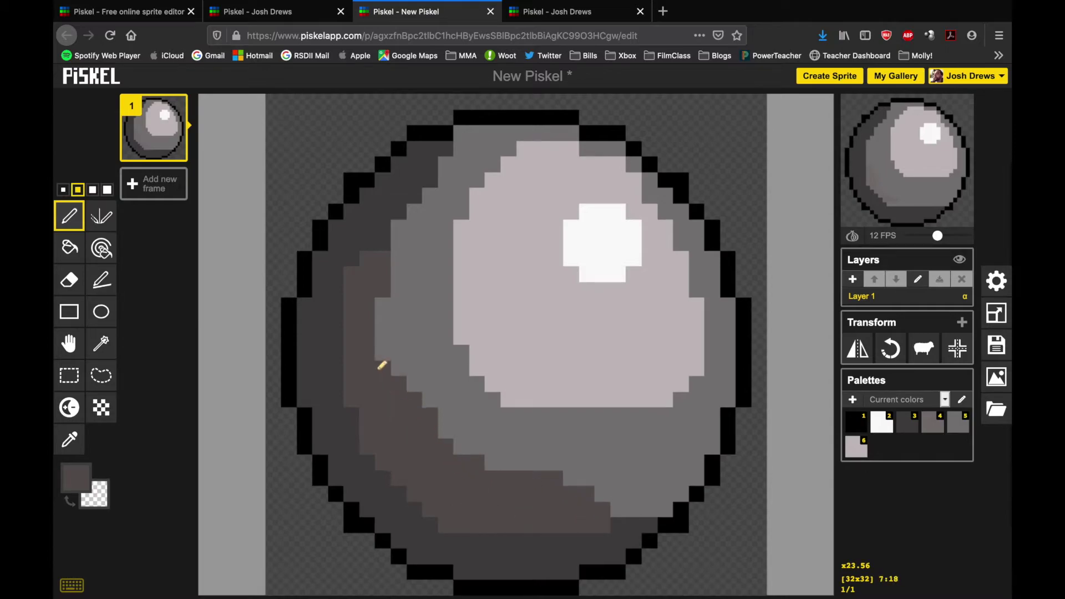
{"action": "mouse_move", "coordinate": [373, 293]}
{"action": "left_mouse_down"}
{"action": "mouse_move", "coordinate": [387, 242]}
{"action": "mouse_move", "coordinate": [451, 166]}
{"action": "mouse_move", "coordinate": [491, 147]}
{"action": "left_mouse_up"}
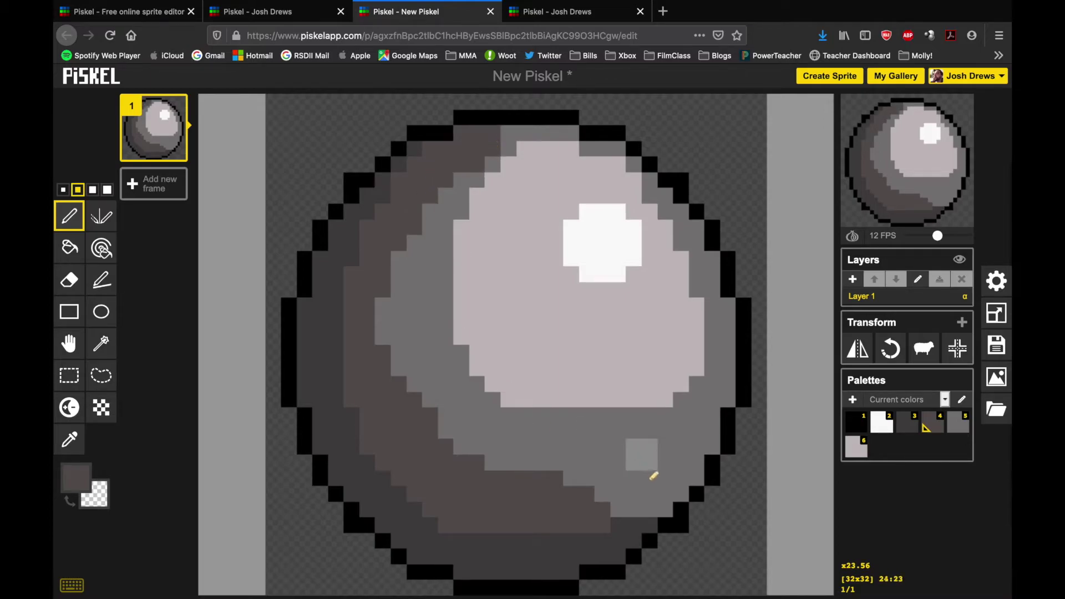
{"action": "mouse_move", "coordinate": [680, 482]}
{"action": "left_mouse_down"}
{"action": "mouse_move", "coordinate": [637, 490]}
{"action": "mouse_move", "coordinate": [591, 533]}
{"action": "mouse_move", "coordinate": [531, 550]}
{"action": "left_mouse_up"}
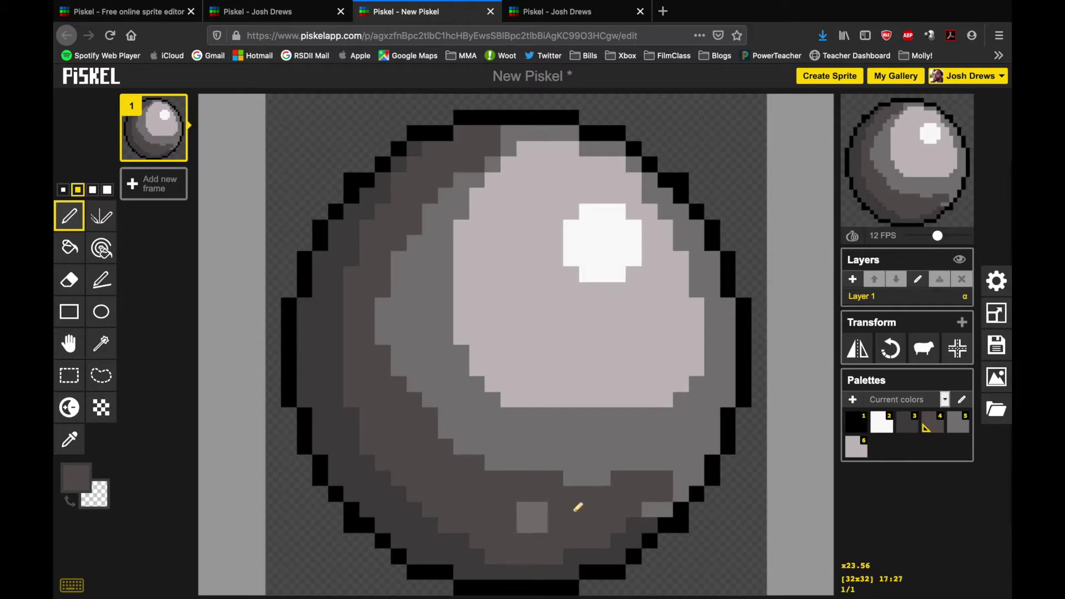
- At 1px, tidy the lower shadow band using the mid and dark greys from the palette
{"action": "left_click", "coordinate": [64, 191]}
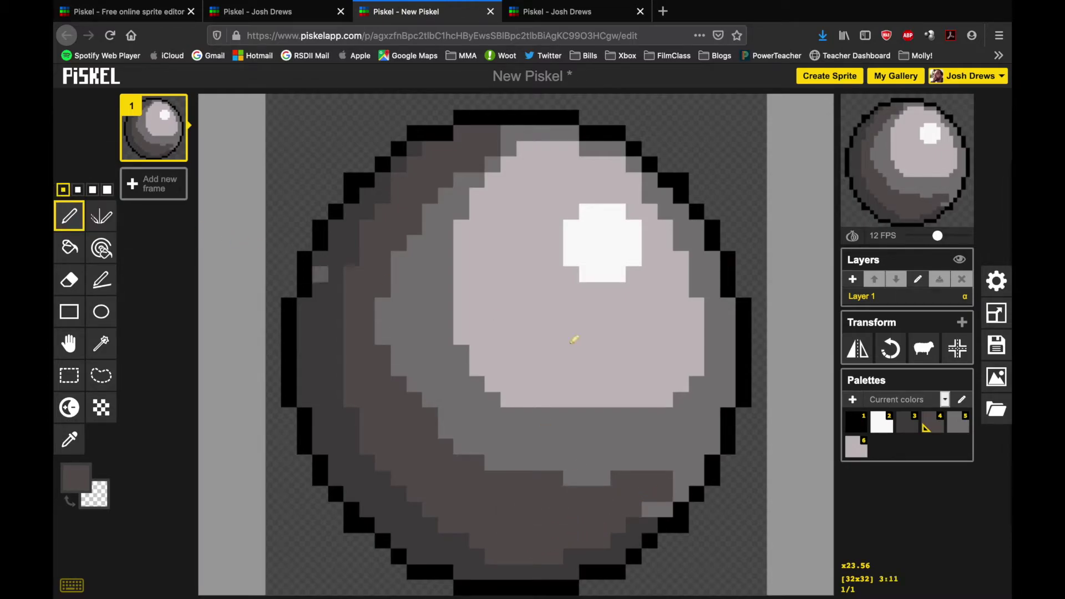
{"action": "left_click", "coordinate": [960, 428]}
{"action": "mouse_move", "coordinate": [669, 474]}
{"action": "left_mouse_down"}
{"action": "mouse_move", "coordinate": [612, 488]}
{"action": "mouse_move", "coordinate": [517, 474]}
{"action": "left_mouse_up"}
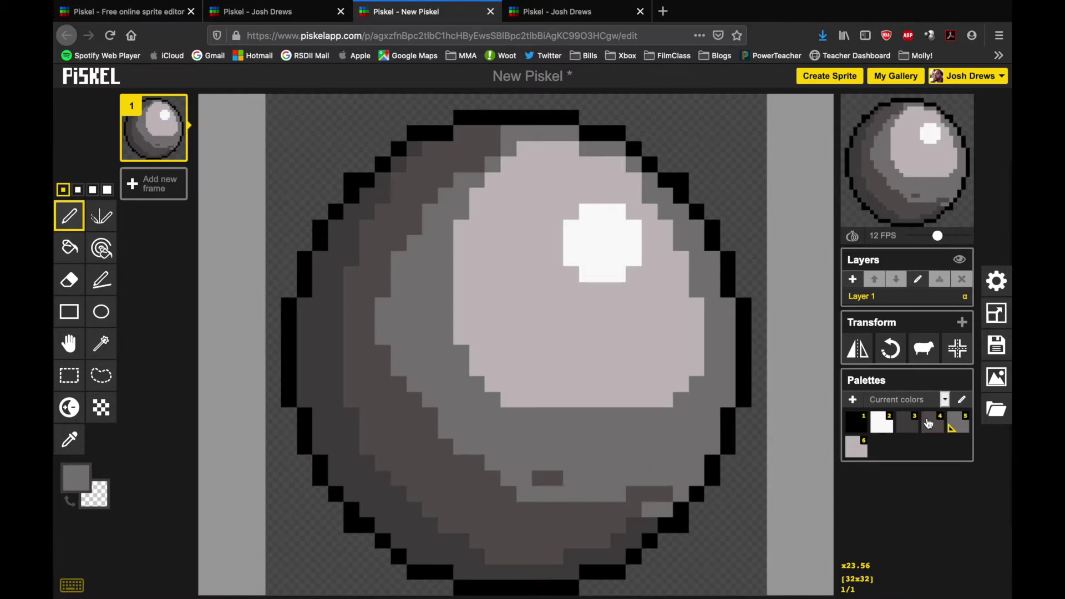
{"action": "left_click", "coordinate": [929, 424]}
{"action": "mouse_move", "coordinate": [671, 506]}
{"action": "left_mouse_down"}
{"action": "mouse_move", "coordinate": [656, 507]}
{"action": "mouse_move", "coordinate": [668, 504]}
{"action": "left_mouse_up"}
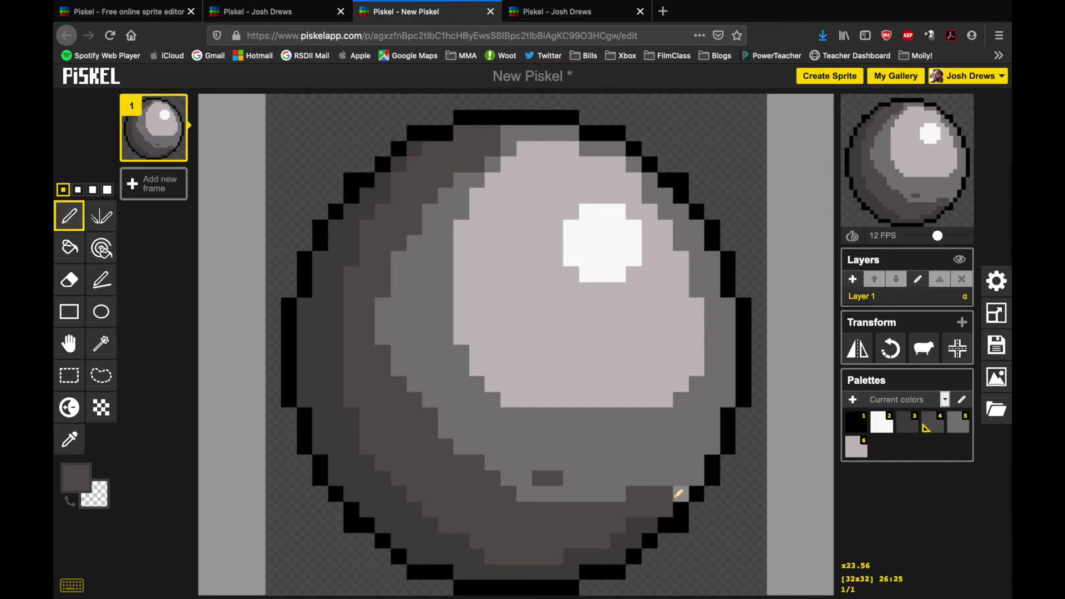
{"action": "left_click", "coordinate": [694, 479]}
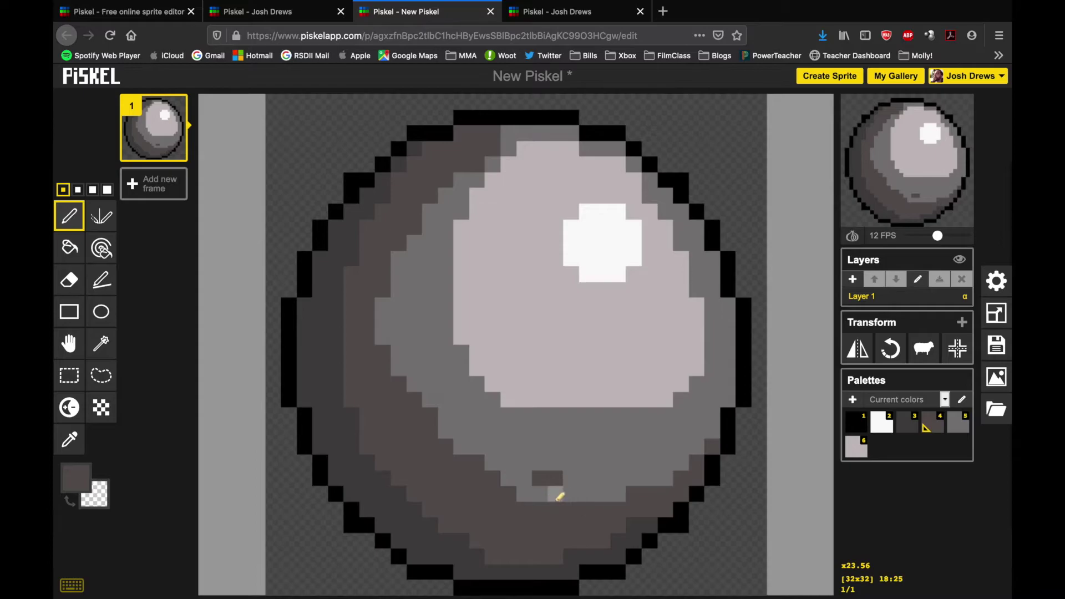
{"action": "left_click_drag", "start_coordinate": [554, 495], "coordinate": [503, 484]}
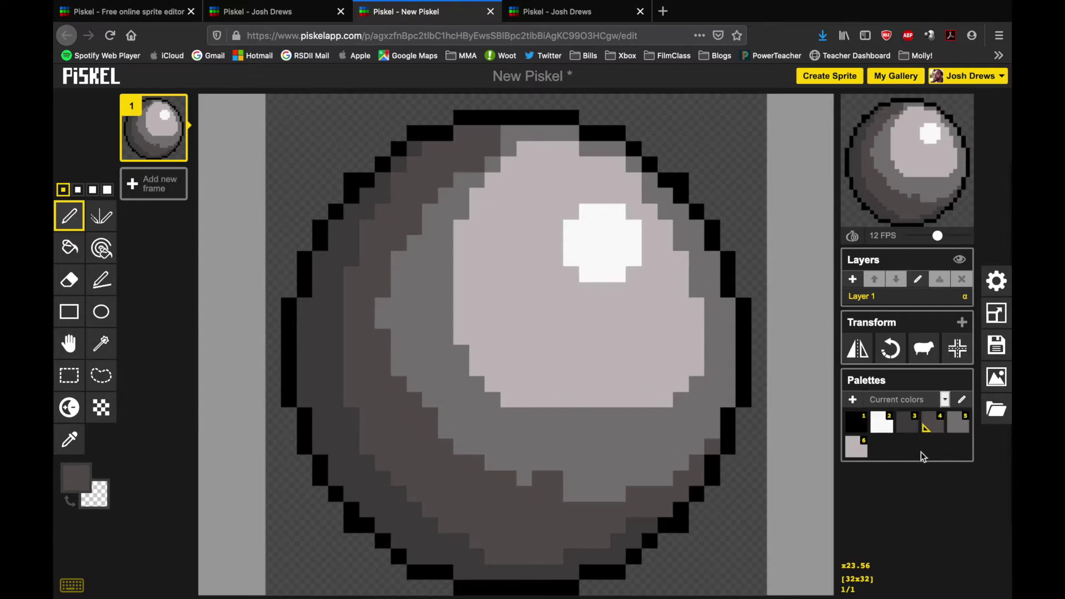
- Ring the white highlight with light grey, then paler #dbd5d5 pixels on its top and sides
{"action": "left_click", "coordinate": [860, 459]}
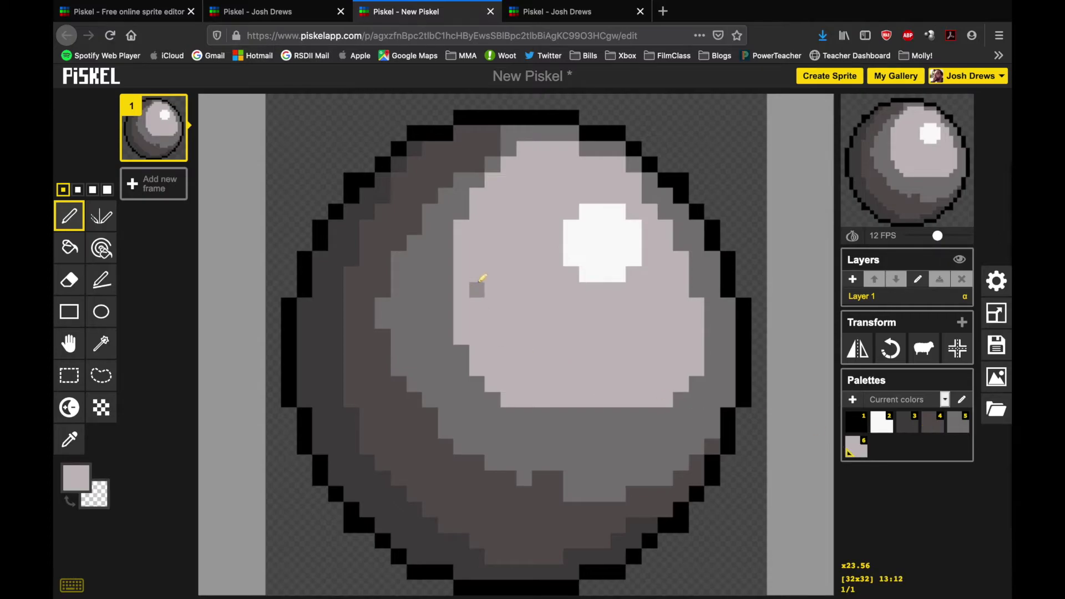
{"action": "mouse_move", "coordinate": [447, 253]}
{"action": "left_mouse_down"}
{"action": "mouse_move", "coordinate": [439, 298]}
{"action": "mouse_move", "coordinate": [456, 260]}
{"action": "left_mouse_up"}
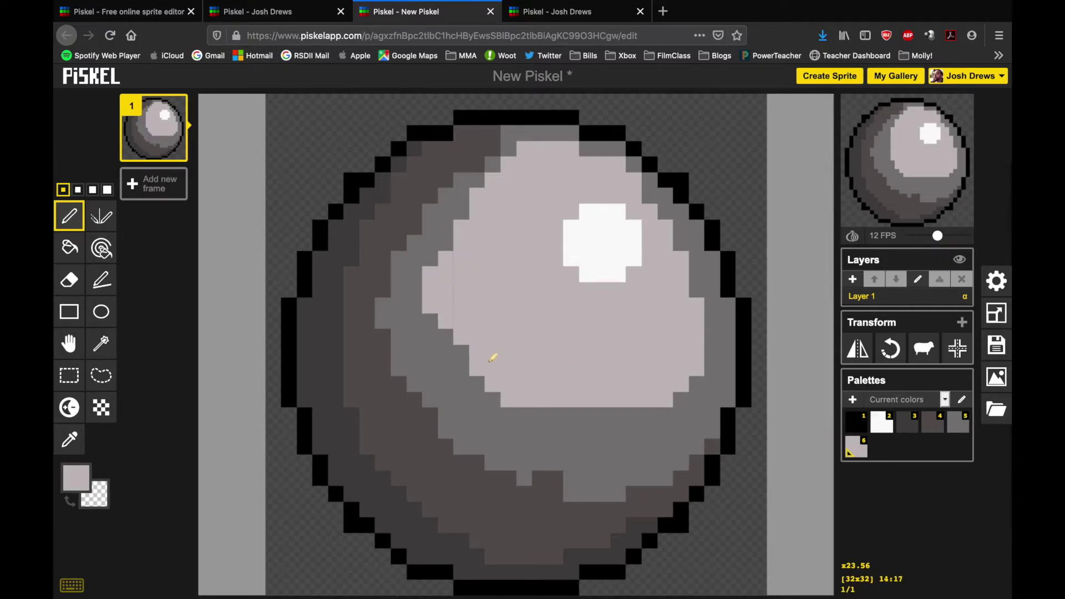
{"action": "mouse_move", "coordinate": [530, 399]}
{"action": "left_mouse_down"}
{"action": "mouse_move", "coordinate": [620, 411]}
{"action": "mouse_move", "coordinate": [678, 399]}
{"action": "mouse_move", "coordinate": [695, 377]}
{"action": "mouse_move", "coordinate": [658, 418]}
{"action": "mouse_move", "coordinate": [567, 425]}
{"action": "left_mouse_up"}
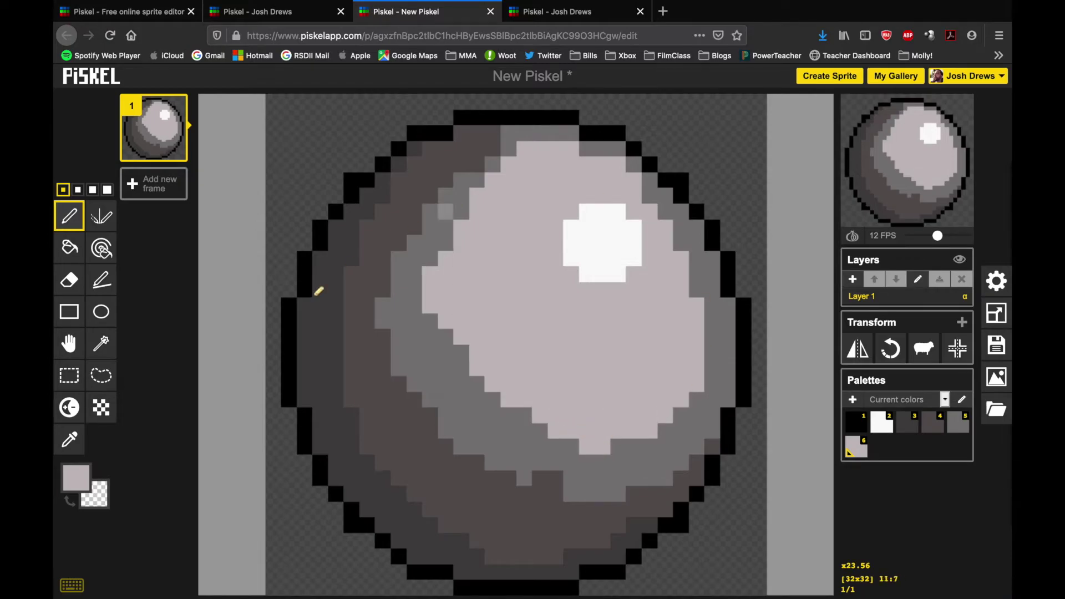
{"action": "left_click", "coordinate": [76, 477]}
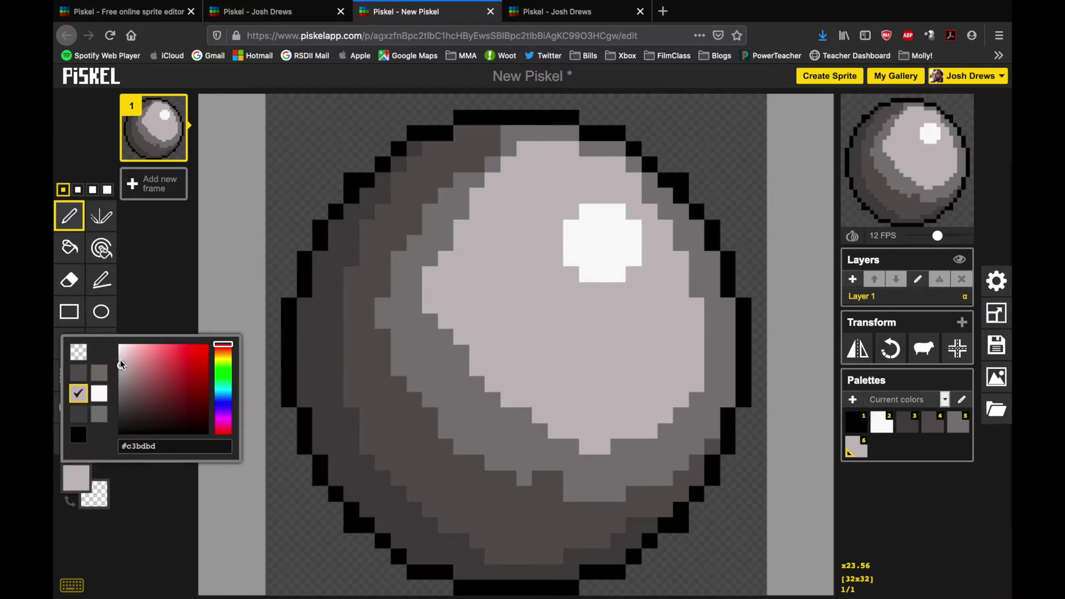
{"action": "left_click_drag", "start_coordinate": [122, 364], "coordinate": [122, 361]}
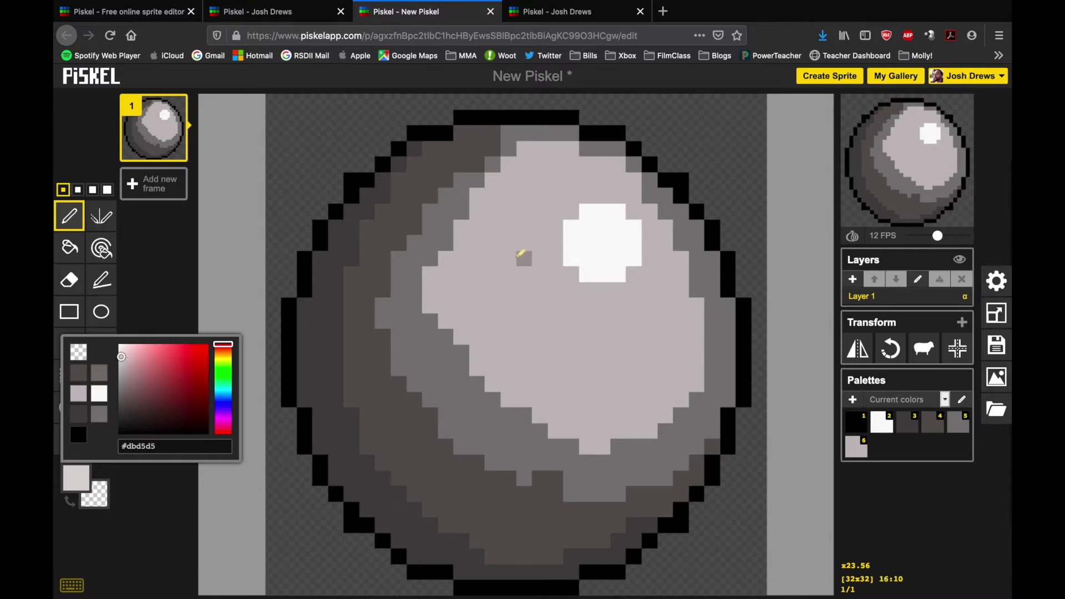
{"action": "mouse_move", "coordinate": [524, 258]}
{"action": "left_mouse_down"}
{"action": "mouse_move", "coordinate": [524, 281]}
{"action": "mouse_move", "coordinate": [528, 249]}
{"action": "mouse_move", "coordinate": [565, 280]}
{"action": "mouse_move", "coordinate": [538, 278]}
{"action": "mouse_move", "coordinate": [535, 295]}
{"action": "mouse_move", "coordinate": [561, 317]}
{"action": "mouse_move", "coordinate": [616, 330]}
{"action": "mouse_move", "coordinate": [572, 294]}
{"action": "mouse_move", "coordinate": [555, 307]}
{"action": "mouse_move", "coordinate": [572, 315]}
{"action": "mouse_move", "coordinate": [525, 306]}
{"action": "mouse_move", "coordinate": [515, 254]}
{"action": "mouse_move", "coordinate": [556, 194]}
{"action": "mouse_move", "coordinate": [521, 231]}
{"action": "mouse_move", "coordinate": [522, 214]}
{"action": "mouse_move", "coordinate": [501, 257]}
{"action": "left_mouse_up"}
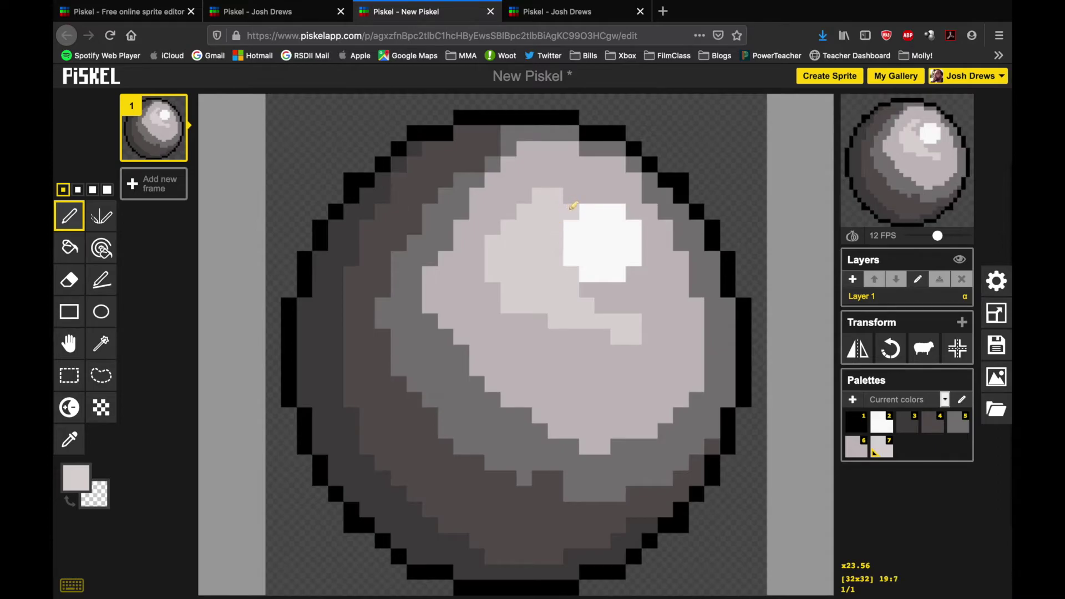
{"action": "left_click_drag", "start_coordinate": [574, 191], "coordinate": [598, 182]}
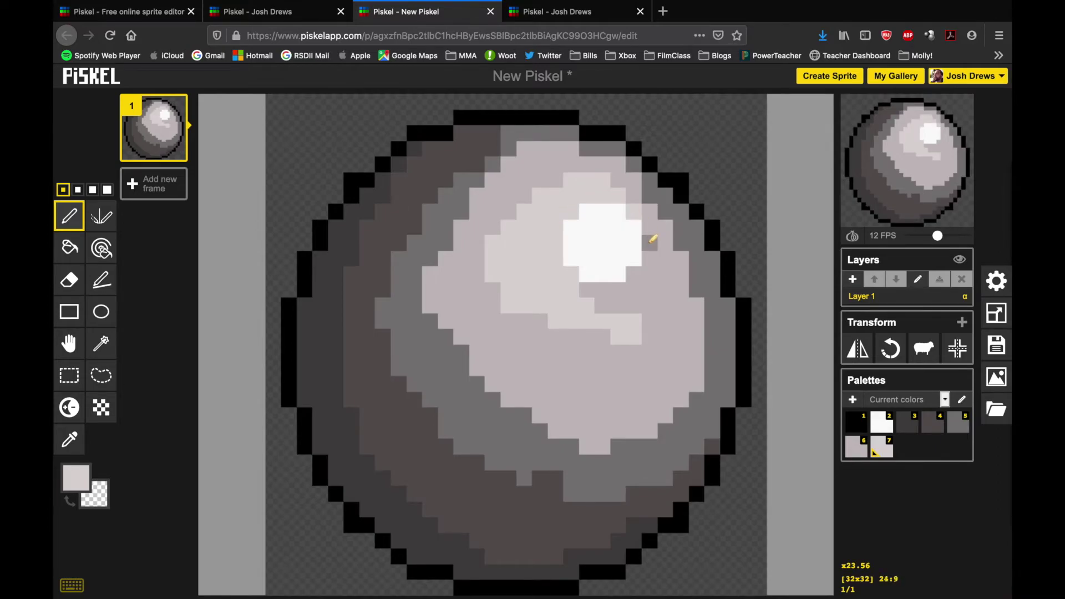
{"action": "mouse_move", "coordinate": [653, 233]}
{"action": "left_mouse_down"}
{"action": "mouse_move", "coordinate": [630, 290]}
{"action": "mouse_move", "coordinate": [594, 294]}
{"action": "mouse_move", "coordinate": [590, 304]}
{"action": "mouse_move", "coordinate": [616, 318]}
{"action": "mouse_move", "coordinate": [637, 303]}
{"action": "mouse_move", "coordinate": [610, 310]}
{"action": "mouse_move", "coordinate": [652, 292]}
{"action": "mouse_move", "coordinate": [662, 277]}
{"action": "mouse_move", "coordinate": [664, 301]}
{"action": "mouse_move", "coordinate": [619, 338]}
{"action": "mouse_move", "coordinate": [582, 331]}
{"action": "mouse_move", "coordinate": [617, 345]}
{"action": "mouse_move", "coordinate": [644, 331]}
{"action": "mouse_move", "coordinate": [666, 294]}
{"action": "mouse_move", "coordinate": [667, 314]}
{"action": "mouse_move", "coordinate": [633, 338]}
{"action": "left_mouse_up"}
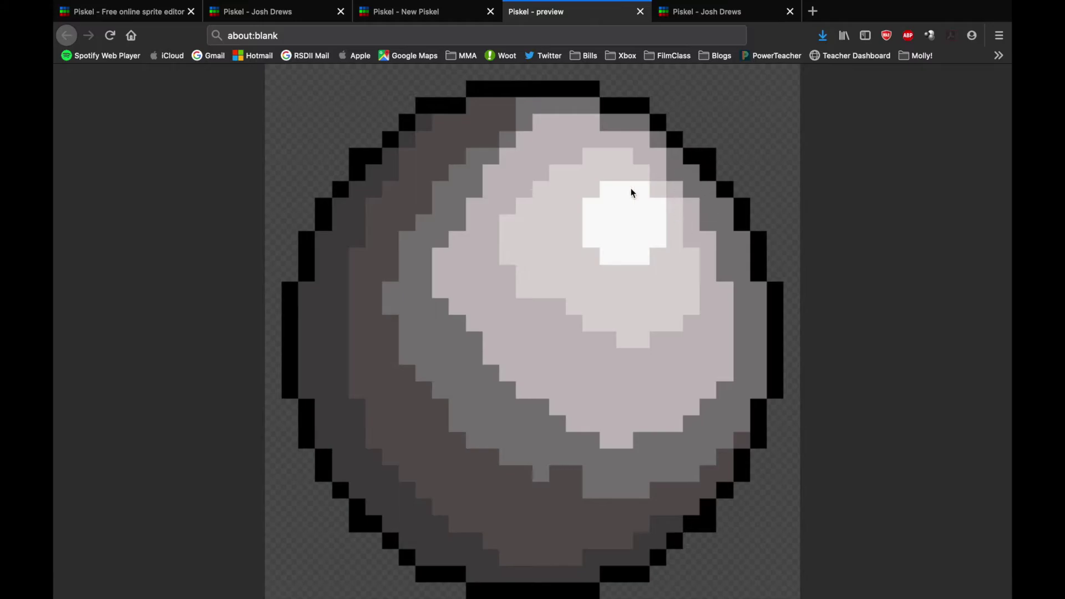
- Back in the editor, paint light grey at 26:9, 27:11 and column 28 rows 13–18, then select mid grey
{"action": "left_click", "coordinate": [430, 17]}
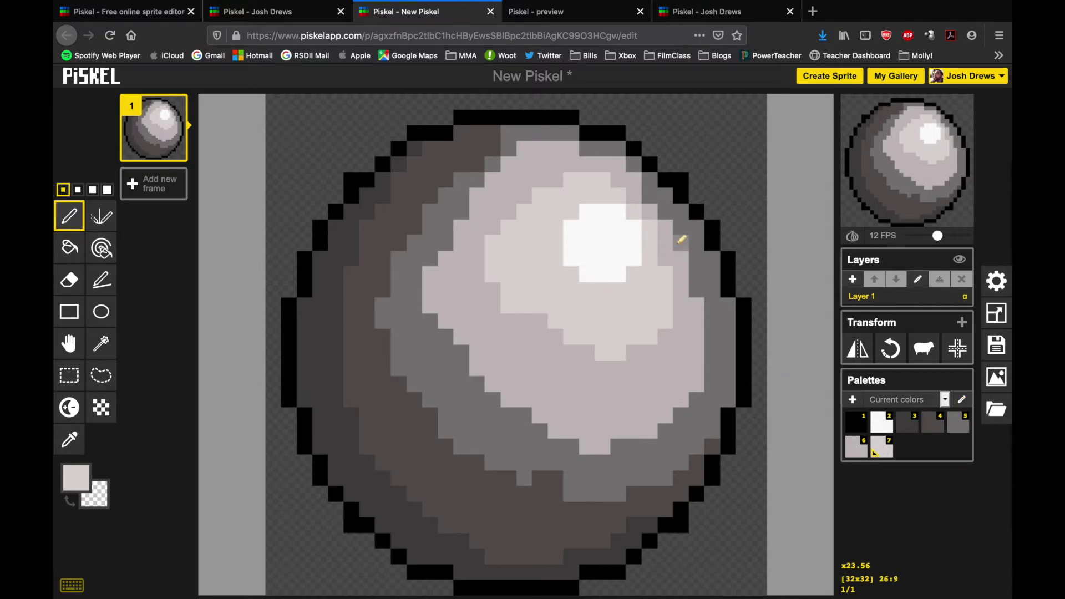
{"action": "left_click", "coordinate": [681, 242]}
{"action": "left_click", "coordinate": [863, 449]}
{"action": "left_click", "coordinate": [681, 243]}
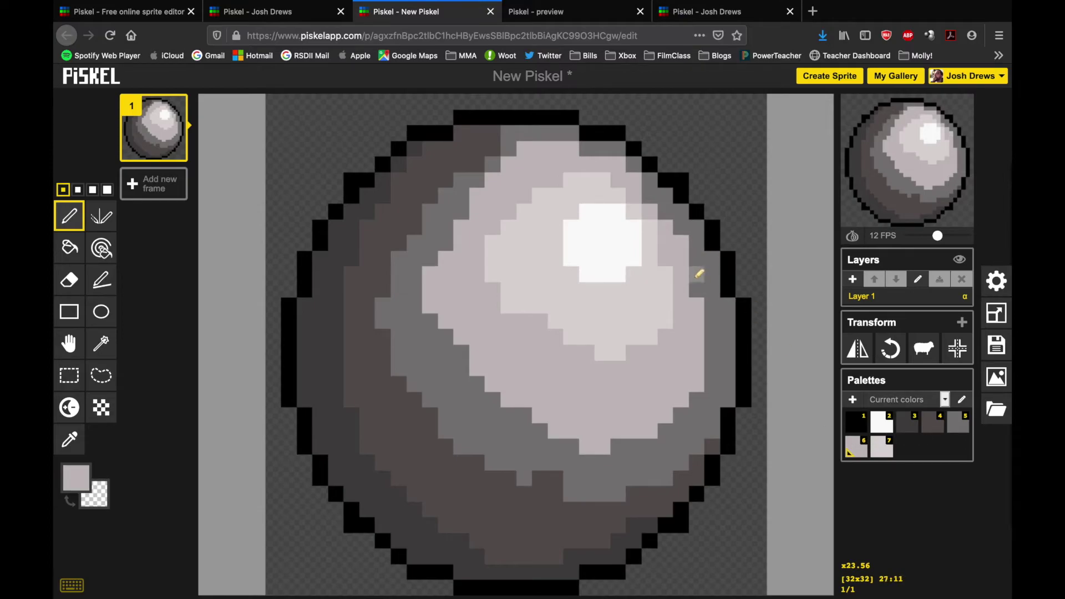
{"action": "left_click", "coordinate": [698, 275]}
{"action": "left_click_drag", "start_coordinate": [715, 309], "coordinate": [713, 382]}
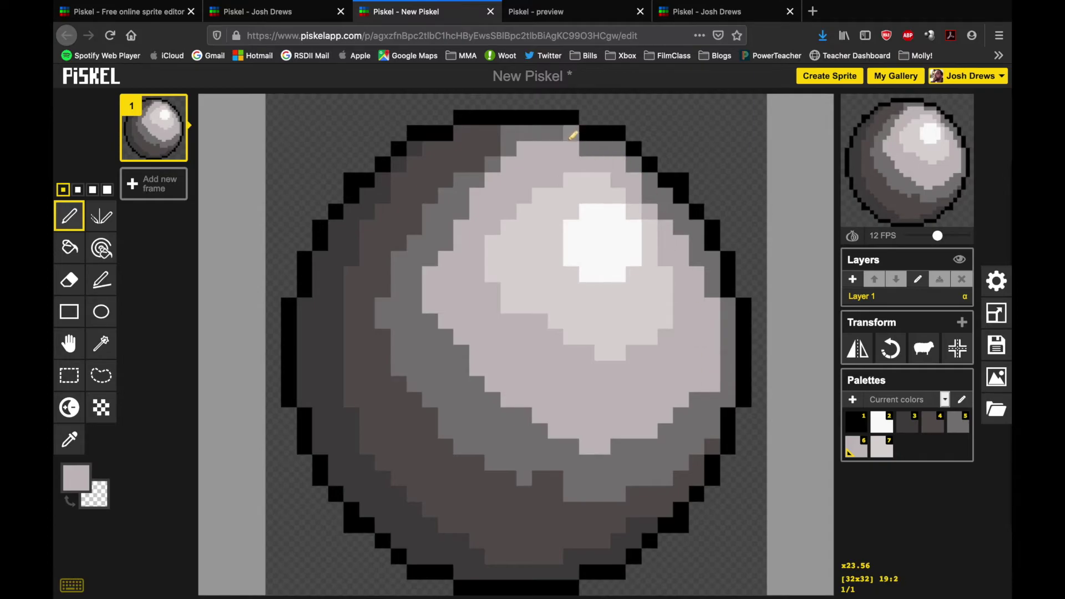
{"action": "left_click", "coordinate": [950, 429]}
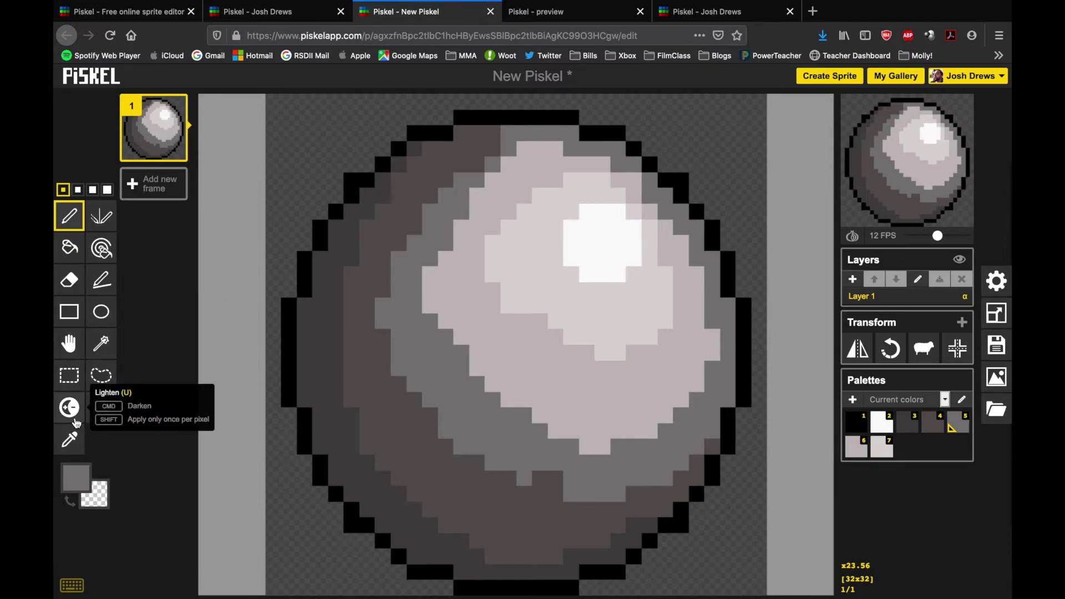
- Lighten four pixels on the sphere's lower band with the Lighten tool
{"action": "left_click", "coordinate": [69, 408]}
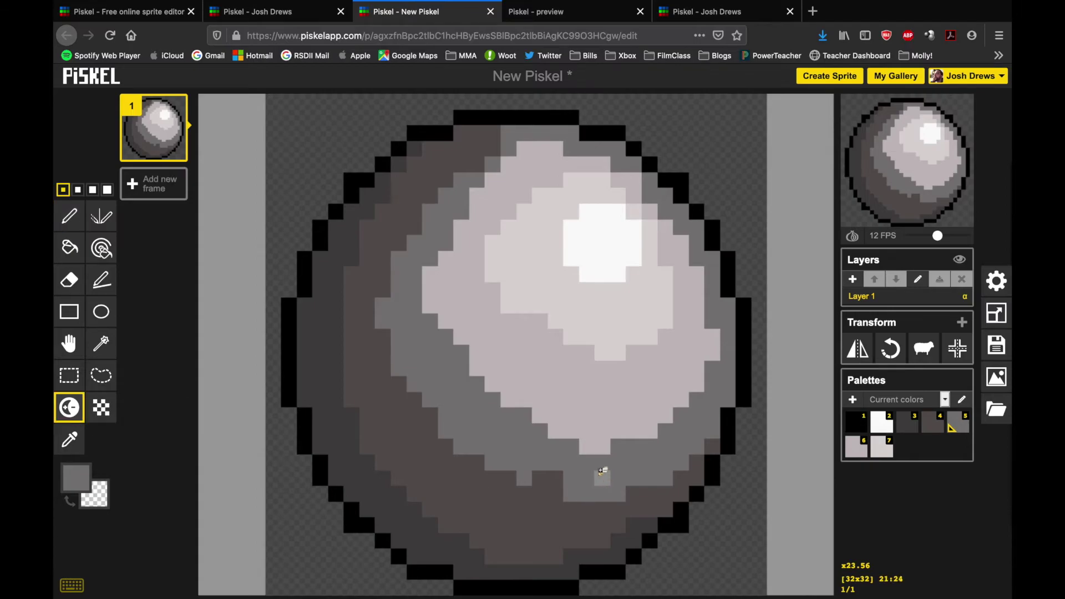
{"action": "left_click", "coordinate": [552, 475]}
{"action": "left_click", "coordinate": [555, 478]}
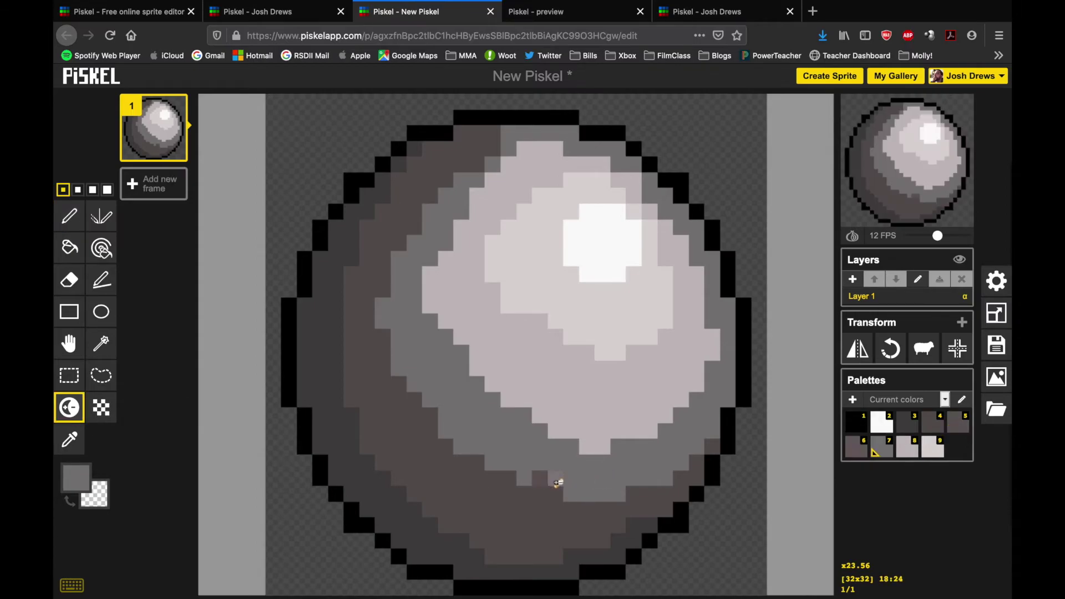
{"action": "left_click", "coordinate": [527, 478]}
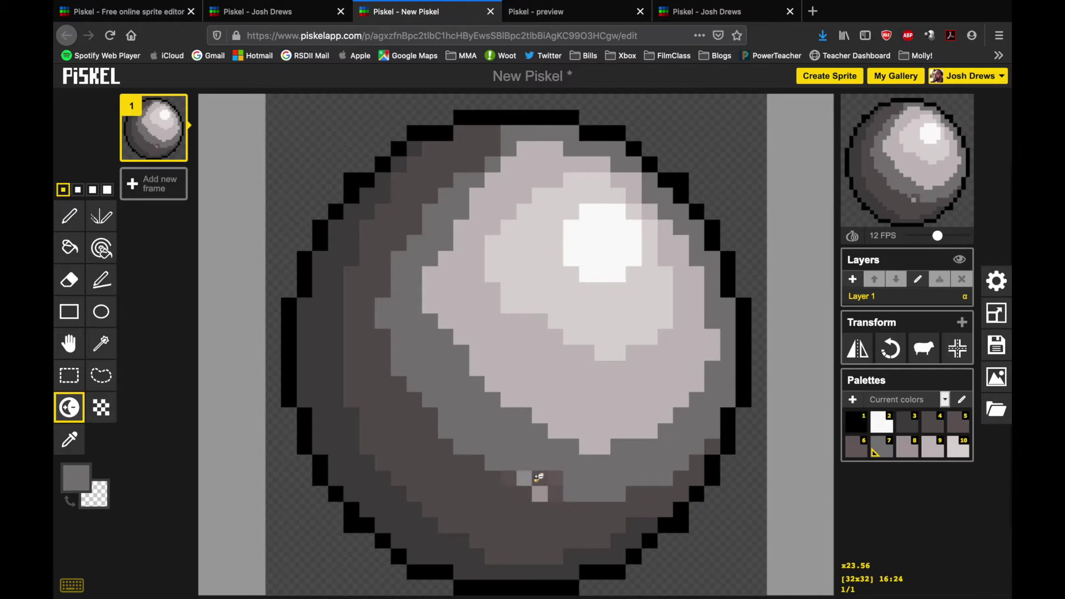
{"action": "left_click", "coordinate": [554, 491]}
- Undo the last three stray shading strokes with Ctrl+Z
{"action": "key", "text": "ctrl+z"}
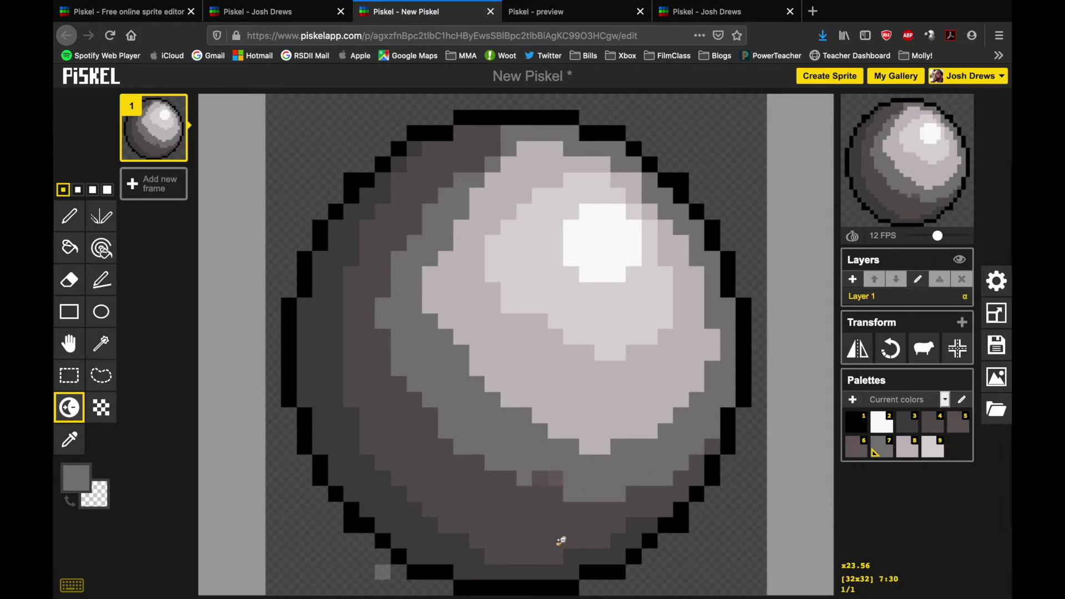
{"action": "key", "text": "ctrl+z"}
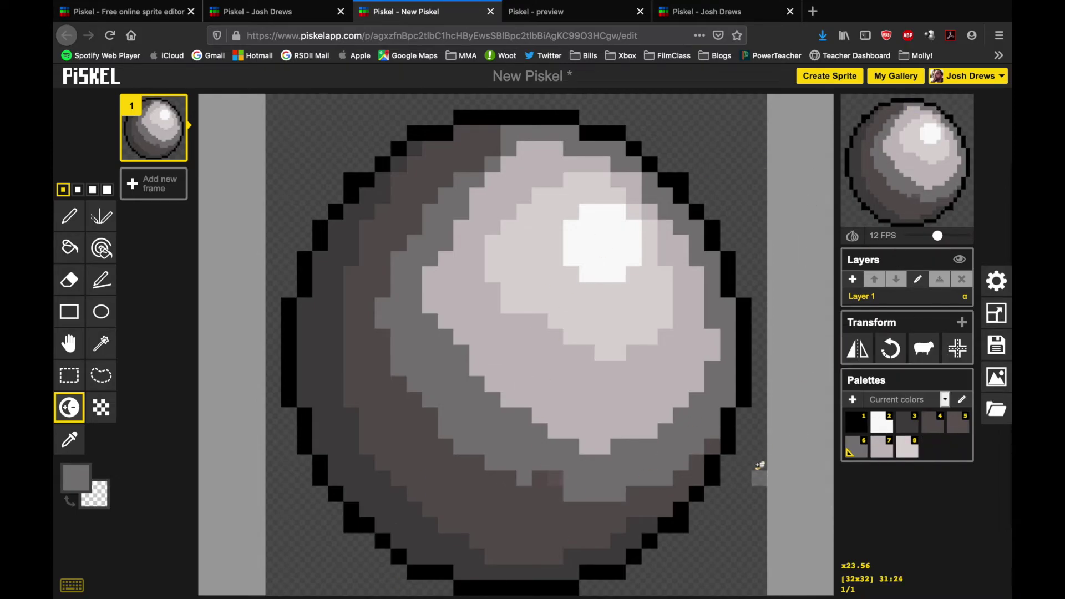
{"action": "key", "text": "ctrl+z"}
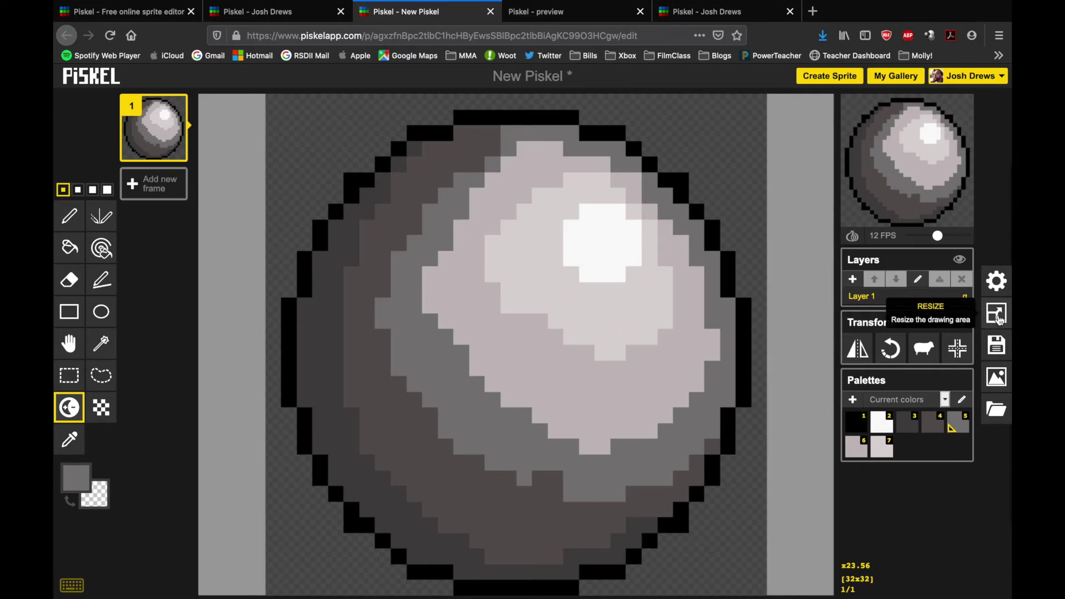
- Retitle the sprite 'Sphere', save it to the Piskel gallery, and bring up export settings
{"action": "left_click", "coordinate": [998, 335]}
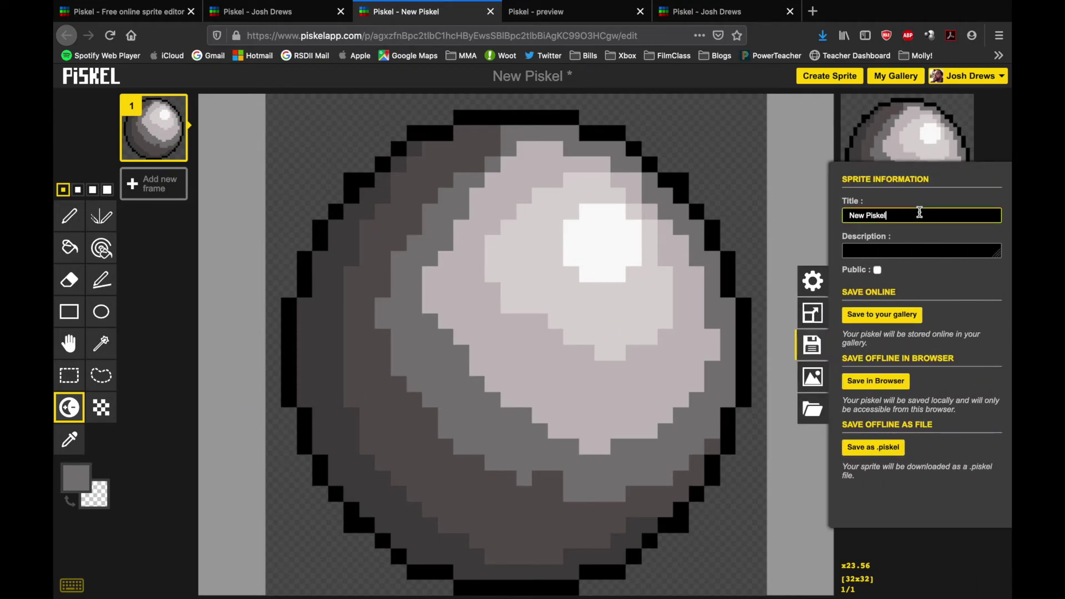
{"action": "left_click_drag", "start_coordinate": [920, 215], "coordinate": [840, 211]}
{"action": "type", "text": "Sphere"}
{"action": "left_click", "coordinate": [887, 317]}
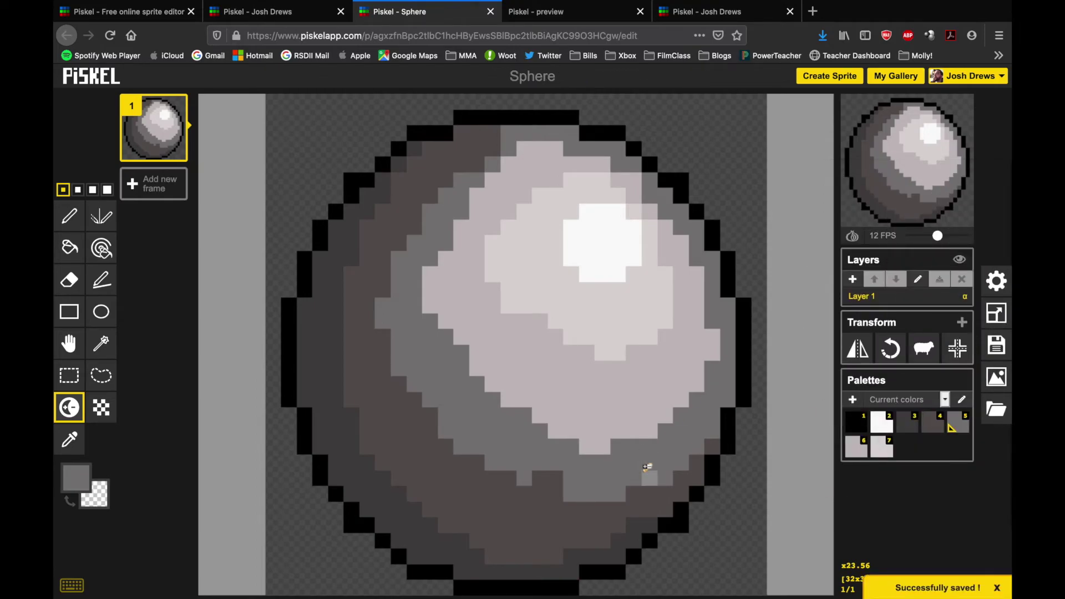
{"action": "left_click", "coordinate": [997, 380]}
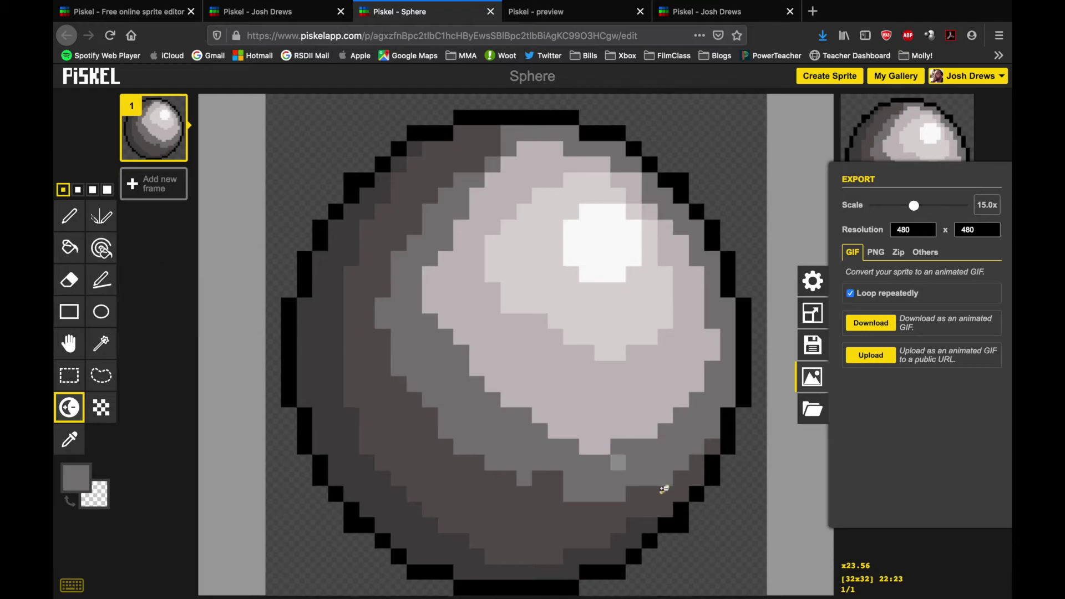
- Bucket-fill the transparent background around the sphere with black
{"action": "left_click", "coordinate": [80, 252]}
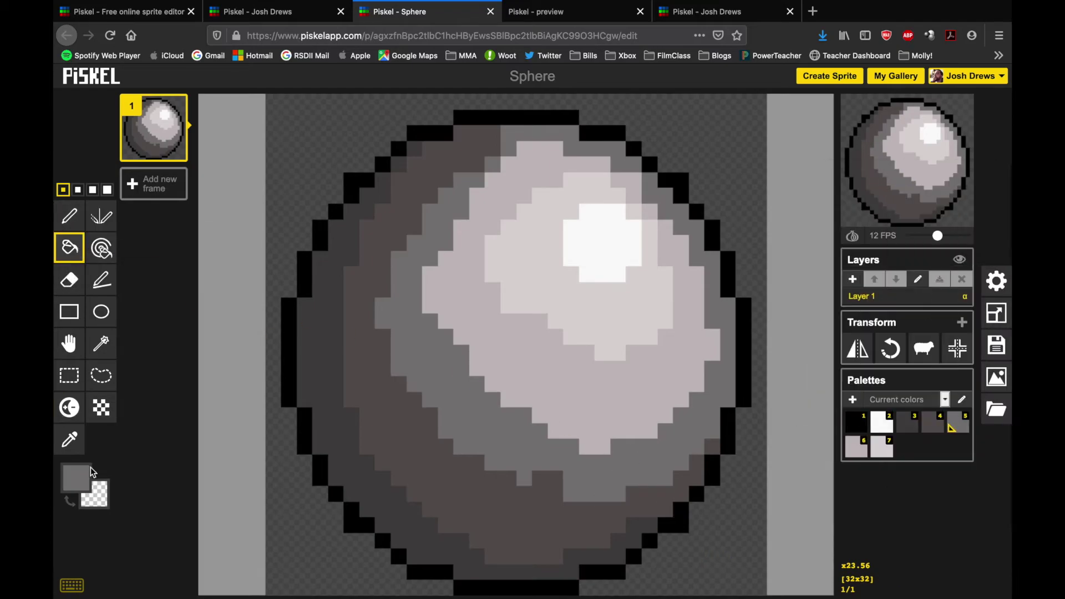
{"action": "left_click", "coordinate": [76, 477]}
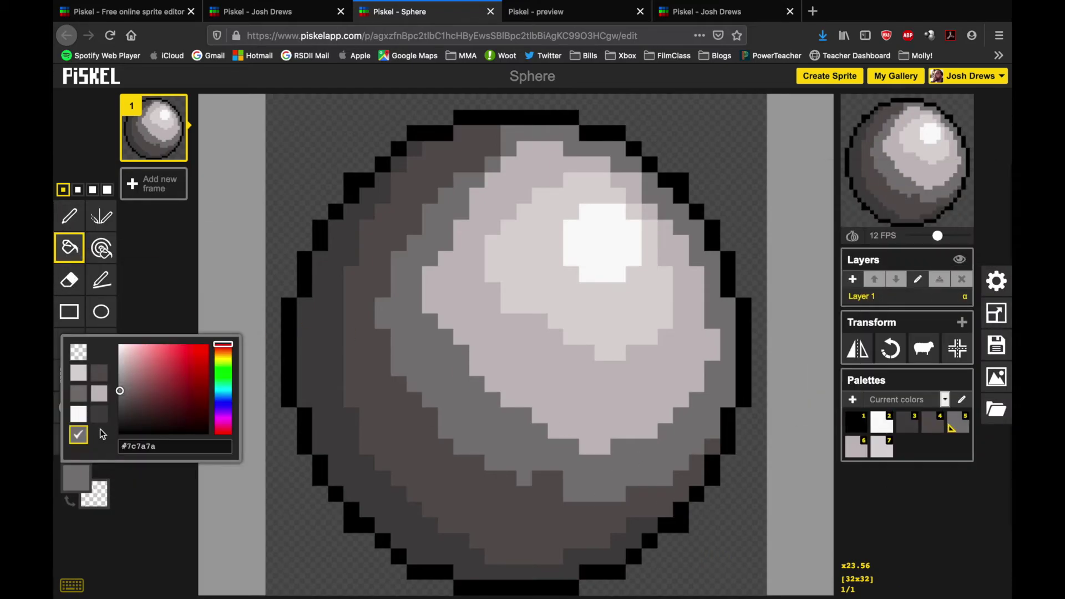
{"action": "left_click", "coordinate": [131, 431]}
{"action": "left_click", "coordinate": [283, 172]}
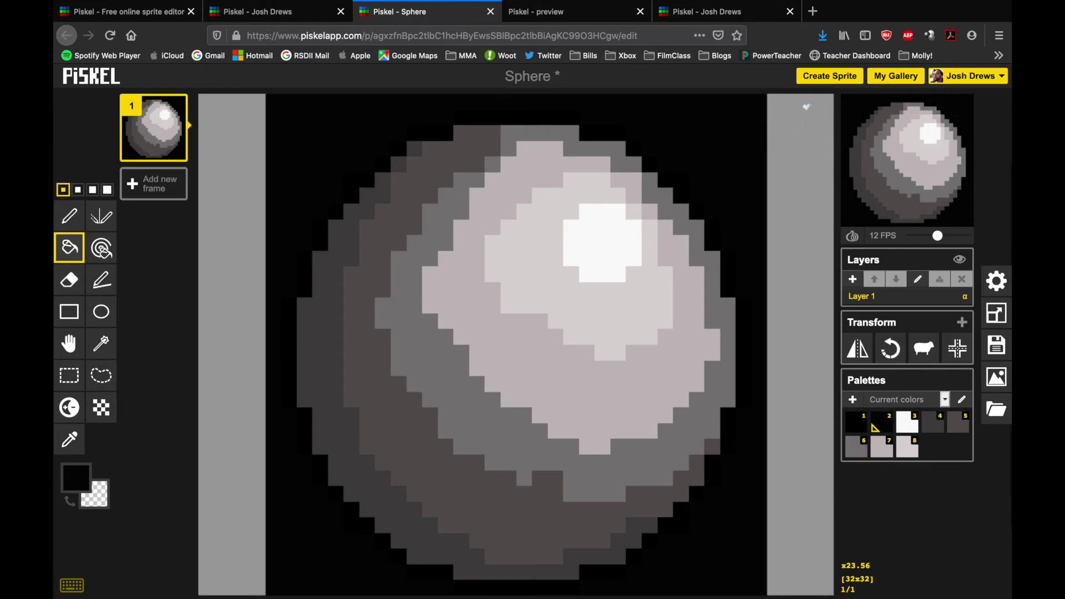
{"action": "left_click", "coordinate": [884, 77]}
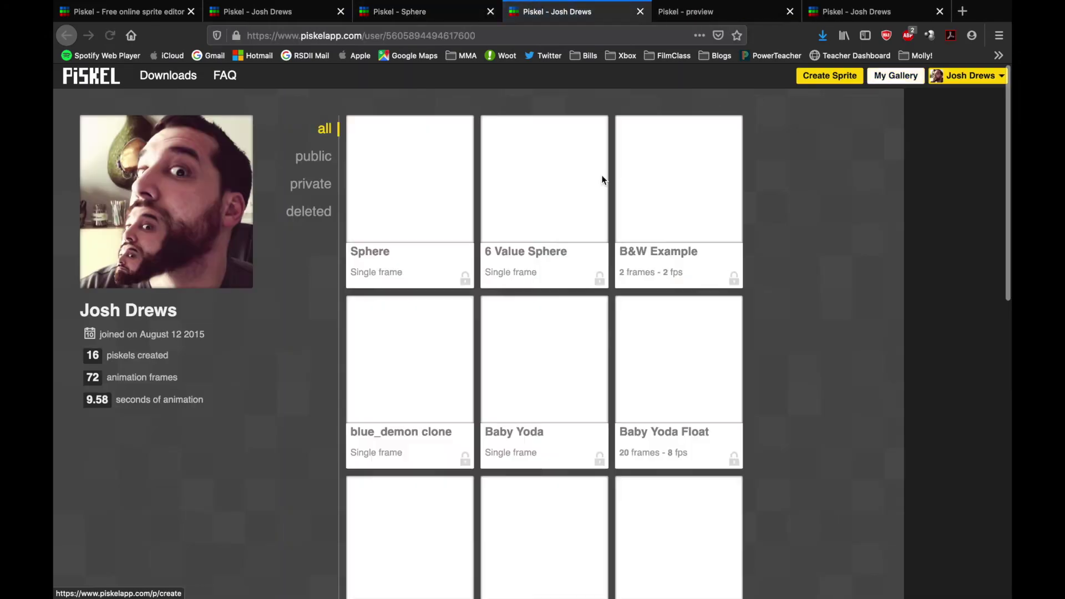
{"action": "scroll", "coordinate": [458, 428], "scroll_direction": "down", "scroll_amount": 9}
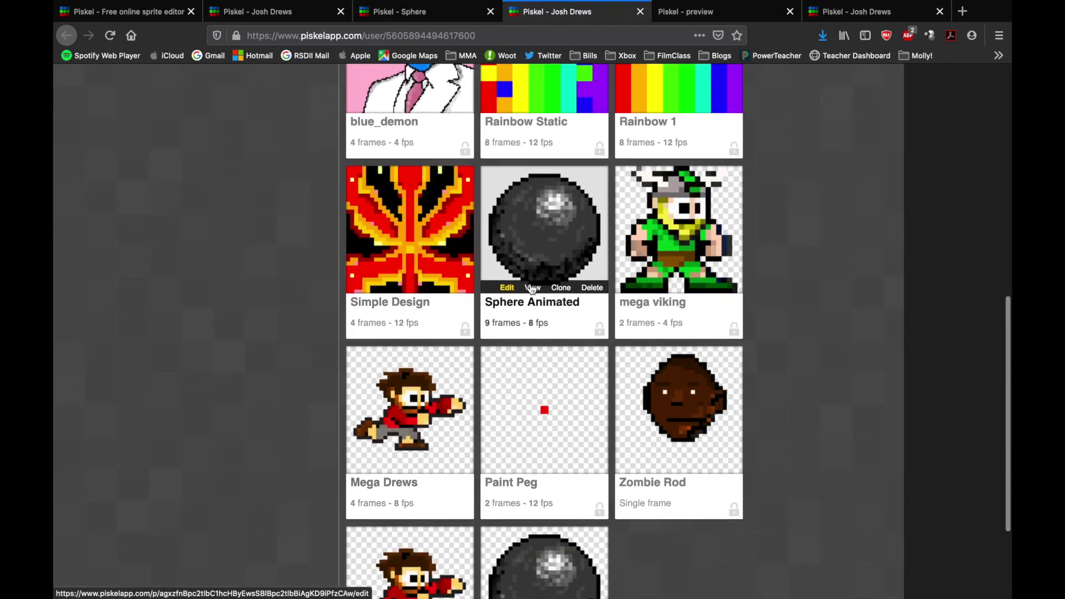
{"action": "scroll", "coordinate": [451, 408], "scroll_direction": "down", "scroll_amount": 3}
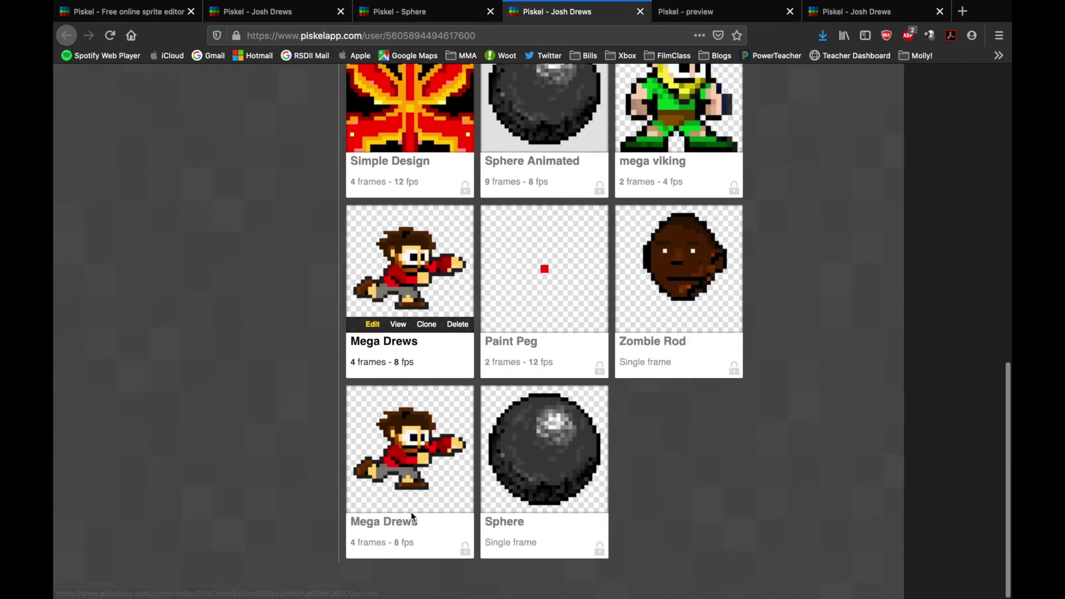
{"action": "left_click", "coordinate": [537, 473]}
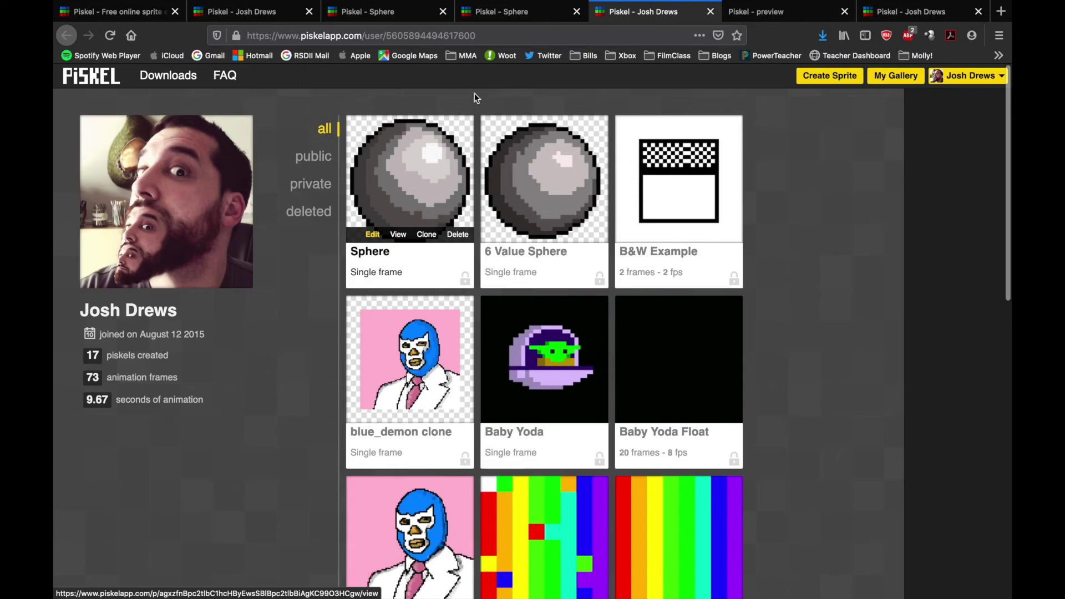
{"action": "left_click", "coordinate": [508, 20]}
- Dither-lighten pixels around the highlight and bottom edge, and darken the lower-left rim
{"action": "left_click", "coordinate": [397, 19]}
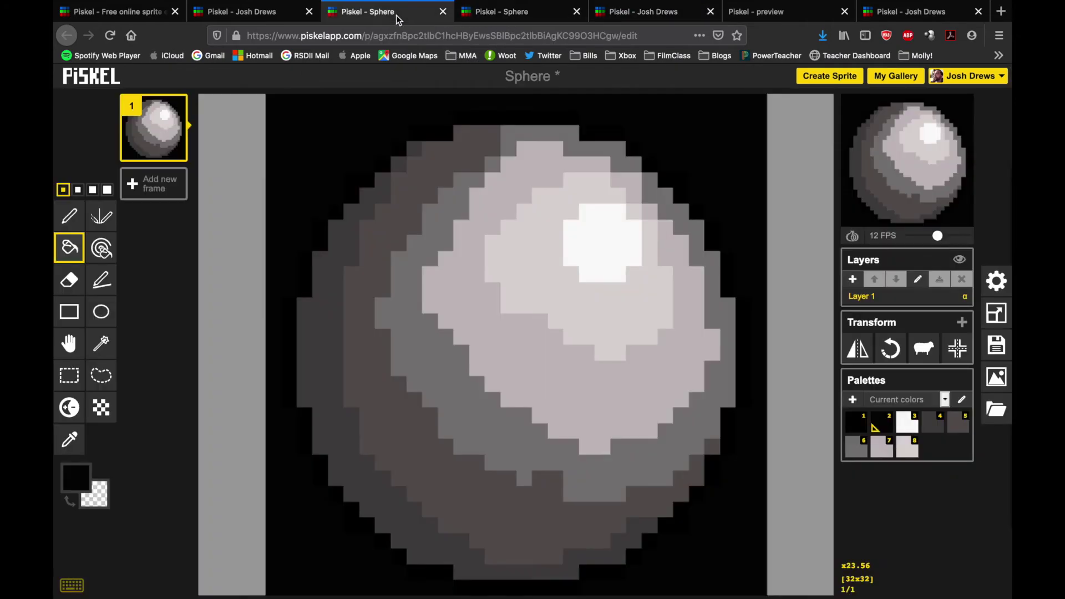
{"action": "left_click", "coordinate": [90, 417]}
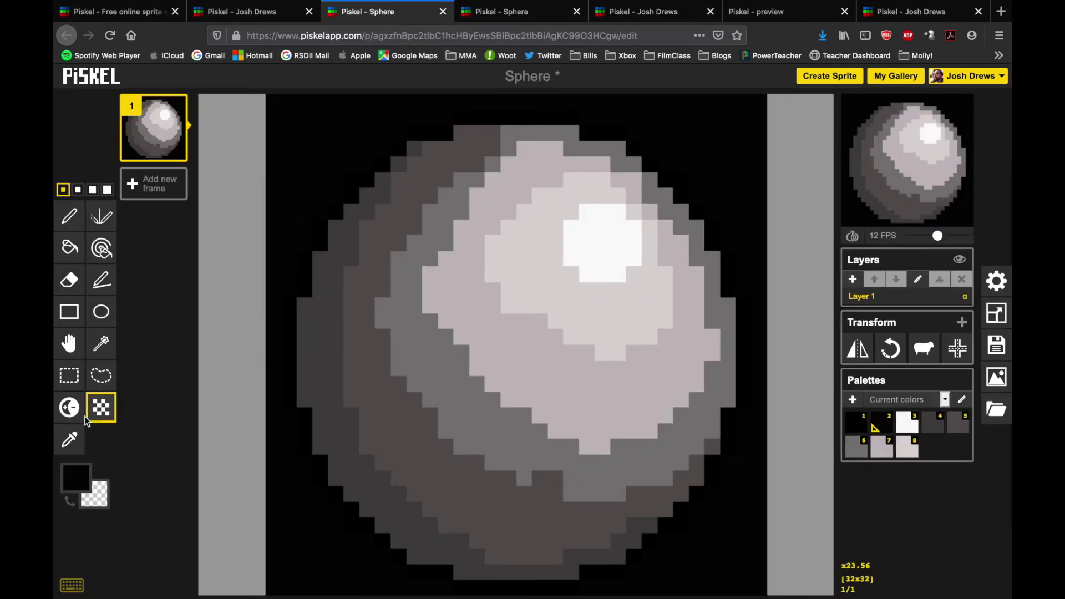
{"action": "left_click", "coordinate": [66, 405]}
{"action": "mouse_move", "coordinate": [623, 268]}
{"action": "left_mouse_down"}
{"action": "mouse_move", "coordinate": [564, 260]}
{"action": "mouse_move", "coordinate": [580, 231]}
{"action": "mouse_move", "coordinate": [590, 290]}
{"action": "mouse_move", "coordinate": [625, 250]}
{"action": "mouse_move", "coordinate": [553, 257]}
{"action": "mouse_move", "coordinate": [642, 237]}
{"action": "mouse_move", "coordinate": [545, 284]}
{"action": "mouse_move", "coordinate": [622, 210]}
{"action": "mouse_move", "coordinate": [614, 274]}
{"action": "mouse_move", "coordinate": [562, 225]}
{"action": "mouse_move", "coordinate": [622, 250]}
{"action": "mouse_move", "coordinate": [593, 198]}
{"action": "mouse_move", "coordinate": [485, 211]}
{"action": "mouse_move", "coordinate": [531, 184]}
{"action": "mouse_move", "coordinate": [495, 223]}
{"action": "mouse_move", "coordinate": [496, 280]}
{"action": "mouse_move", "coordinate": [544, 319]}
{"action": "mouse_move", "coordinate": [632, 326]}
{"action": "mouse_move", "coordinate": [639, 337]}
{"action": "mouse_move", "coordinate": [516, 317]}
{"action": "mouse_move", "coordinate": [467, 215]}
{"action": "mouse_move", "coordinate": [490, 189]}
{"action": "mouse_move", "coordinate": [453, 236]}
{"action": "mouse_move", "coordinate": [429, 308]}
{"action": "mouse_move", "coordinate": [480, 368]}
{"action": "mouse_move", "coordinate": [467, 365]}
{"action": "mouse_move", "coordinate": [462, 357]}
{"action": "mouse_move", "coordinate": [537, 428]}
{"action": "mouse_move", "coordinate": [622, 432]}
{"action": "mouse_move", "coordinate": [676, 387]}
{"action": "mouse_move", "coordinate": [672, 417]}
{"action": "mouse_move", "coordinate": [710, 365]}
{"action": "mouse_move", "coordinate": [696, 236]}
{"action": "mouse_move", "coordinate": [553, 147]}
{"action": "mouse_move", "coordinate": [491, 163]}
{"action": "mouse_move", "coordinate": [458, 195]}
{"action": "mouse_move", "coordinate": [422, 201]}
{"action": "mouse_move", "coordinate": [384, 297]}
{"action": "mouse_move", "coordinate": [381, 355]}
{"action": "mouse_move", "coordinate": [463, 447]}
{"action": "mouse_move", "coordinate": [570, 492]}
{"action": "mouse_move", "coordinate": [649, 489]}
{"action": "mouse_move", "coordinate": [695, 454]}
{"action": "mouse_move", "coordinate": [637, 535]}
{"action": "mouse_move", "coordinate": [692, 501]}
{"action": "left_mouse_up"}
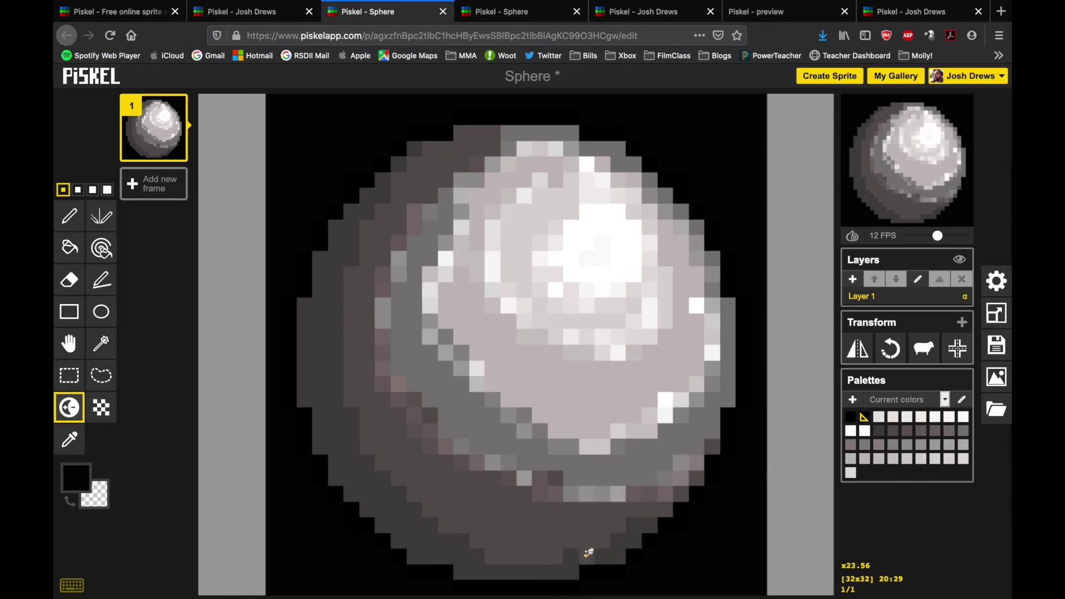
{"action": "mouse_move", "coordinate": [588, 553]}
{"action": "left_mouse_down"}
{"action": "mouse_move", "coordinate": [454, 542]}
{"action": "mouse_move", "coordinate": [406, 513]}
{"action": "mouse_move", "coordinate": [351, 446]}
{"action": "mouse_move", "coordinate": [404, 500]}
{"action": "mouse_move", "coordinate": [357, 364]}
{"action": "mouse_move", "coordinate": [345, 417]}
{"action": "mouse_move", "coordinate": [325, 315]}
{"action": "mouse_move", "coordinate": [363, 234]}
{"action": "mouse_move", "coordinate": [330, 309]}
{"action": "mouse_move", "coordinate": [332, 373]}
{"action": "mouse_move", "coordinate": [346, 350]}
{"action": "mouse_move", "coordinate": [358, 440]}
{"action": "mouse_move", "coordinate": [459, 529]}
{"action": "mouse_move", "coordinate": [604, 542]}
{"action": "left_mouse_up"}
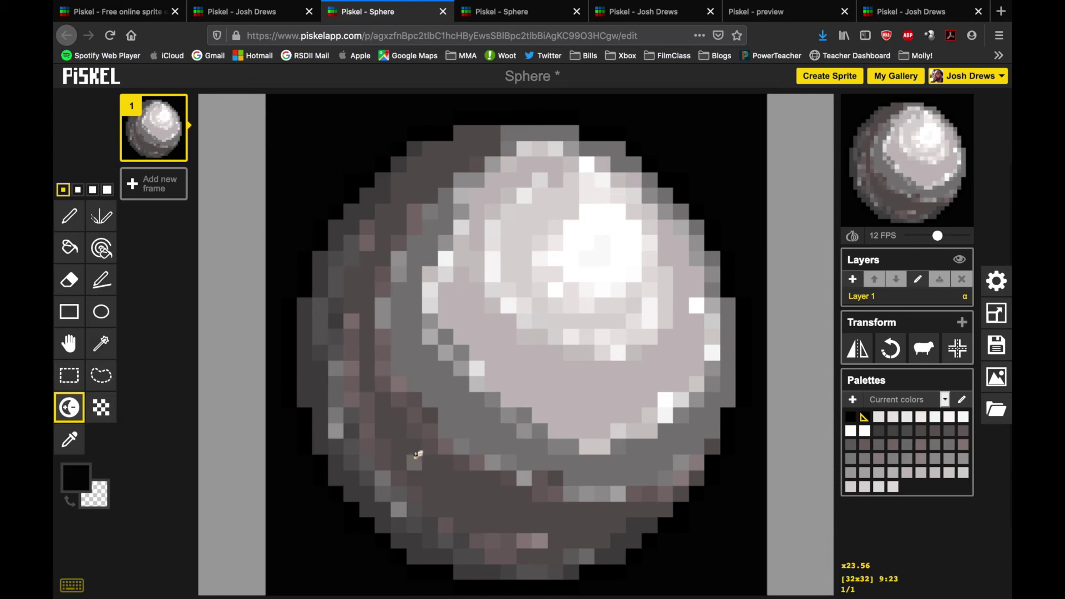
{"action": "mouse_move", "coordinate": [398, 441]}
{"action": "left_mouse_down"}
{"action": "mouse_move", "coordinate": [344, 425]}
{"action": "mouse_move", "coordinate": [339, 409]}
{"action": "mouse_move", "coordinate": [355, 440]}
{"action": "mouse_move", "coordinate": [320, 344]}
{"action": "left_mouse_up"}
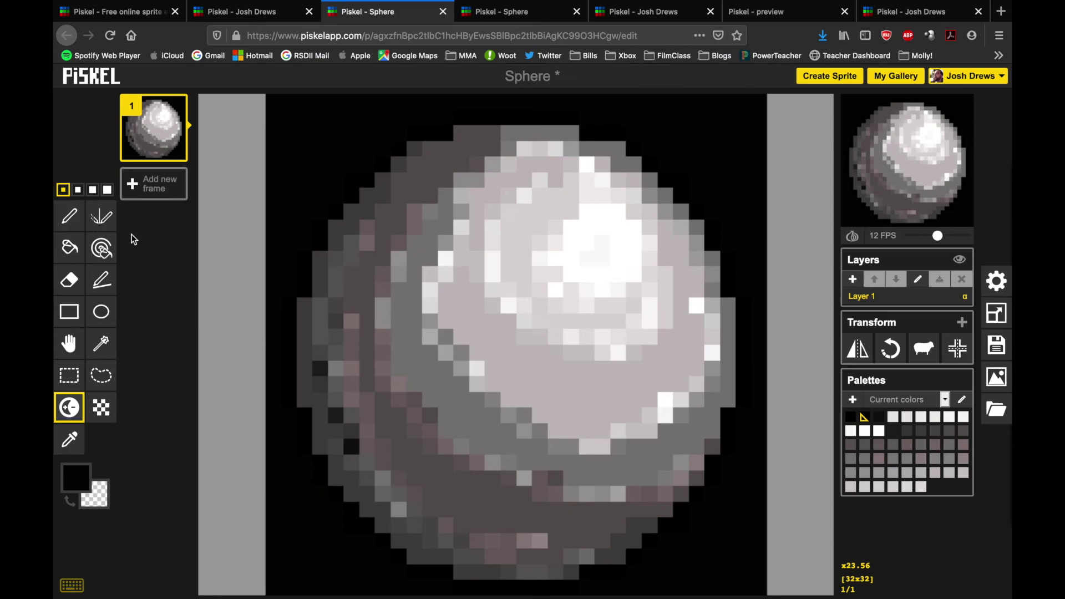
- Undo three shading strokes, then bucket-fill the background around the sphere black again
{"action": "key", "text": "ctrl+z"}
{"action": "key", "text": "ctrl+z"}
{"action": "key", "text": "ctrl+z"}
{"action": "key", "text": "ctrl+z"}
{"action": "key", "text": "ctrl+z"}
{"action": "key", "text": "ctrl+z"}
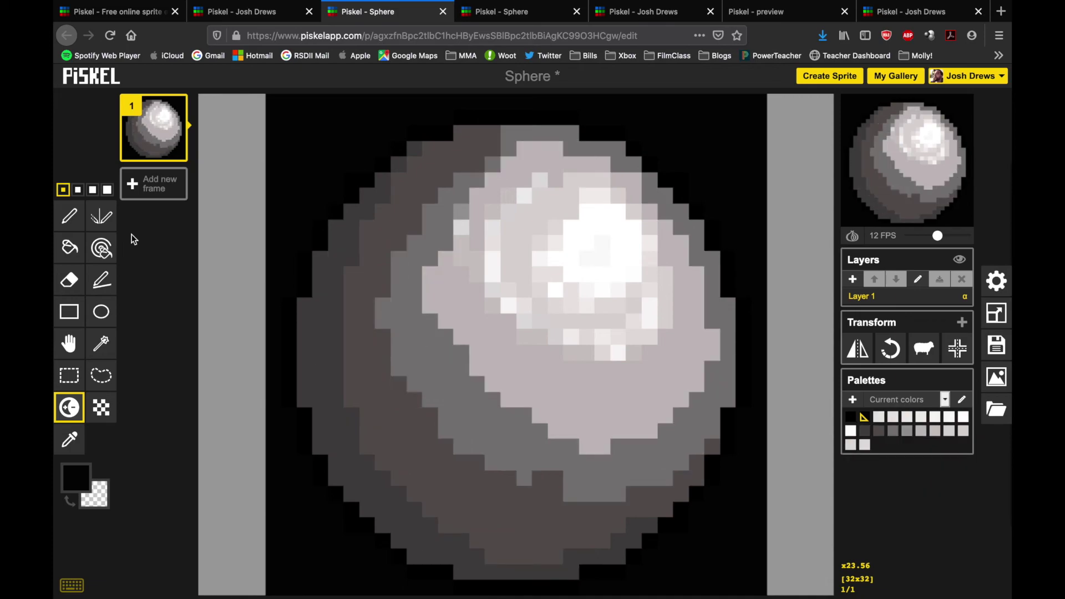
{"action": "key", "text": "ctrl+z"}
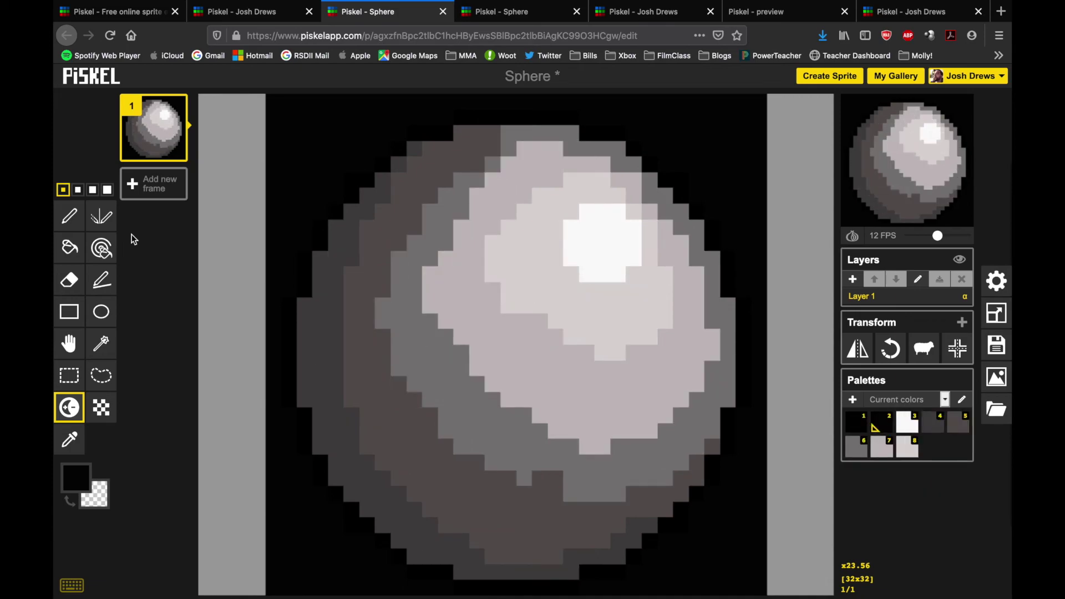
{"action": "key", "text": "ctrl+z"}
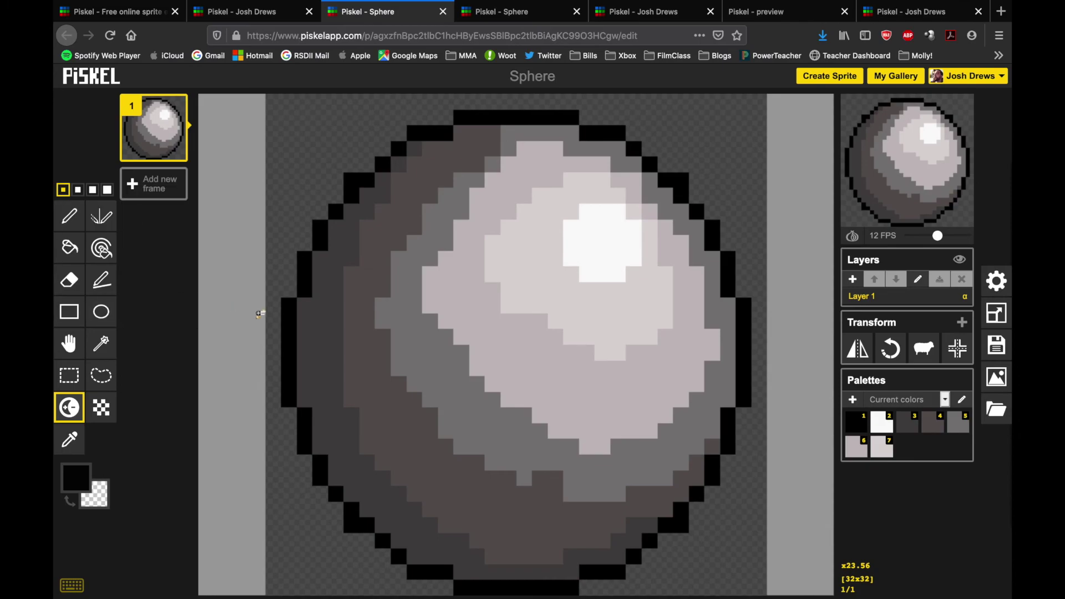
{"action": "left_click", "coordinate": [69, 247]}
{"action": "left_click", "coordinate": [302, 159]}
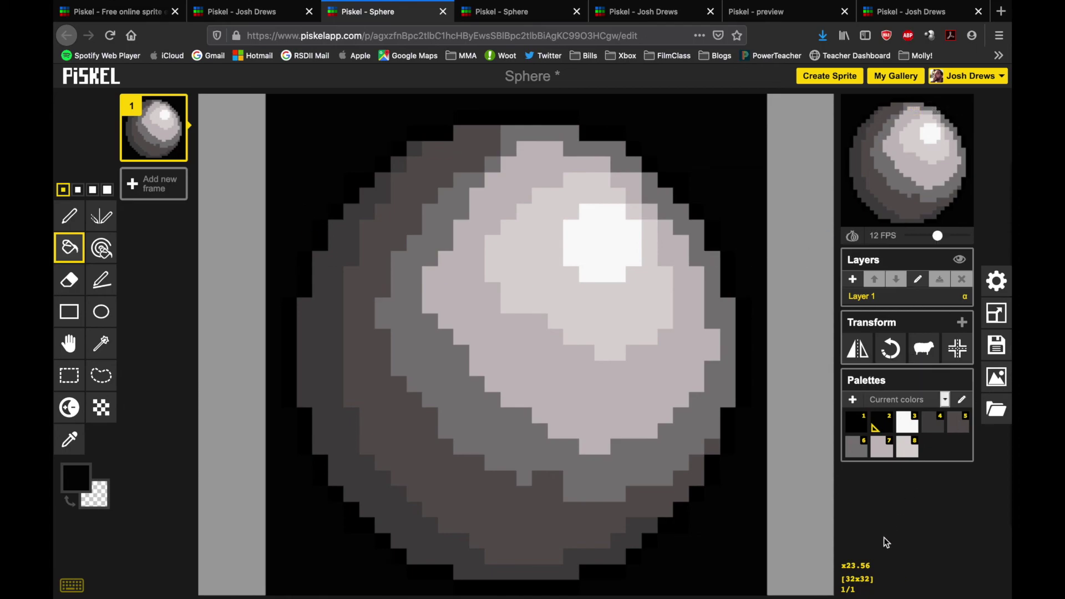
- Export the sphere as a 480x480 Sphere.gif and open it from recent downloads
{"action": "left_click", "coordinate": [888, 580]}
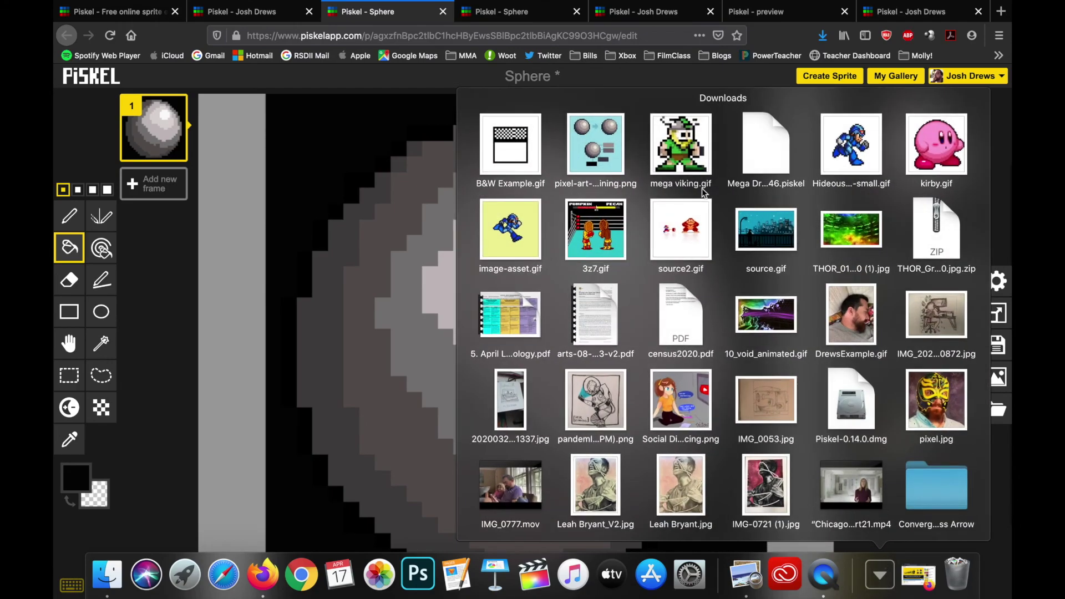
{"action": "left_click", "coordinate": [306, 146]}
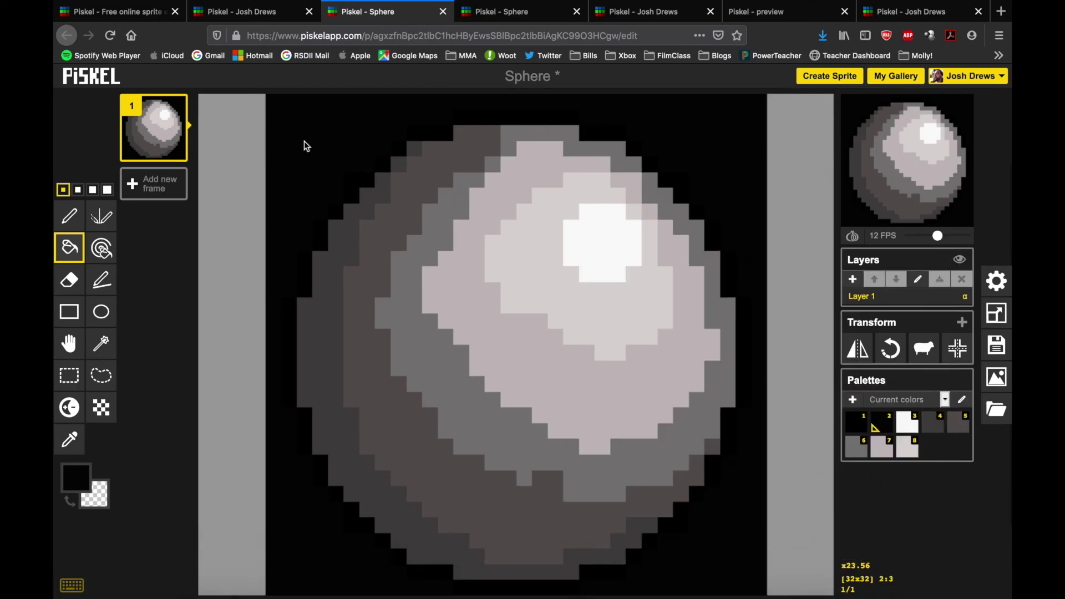
{"action": "left_click", "coordinate": [996, 383]}
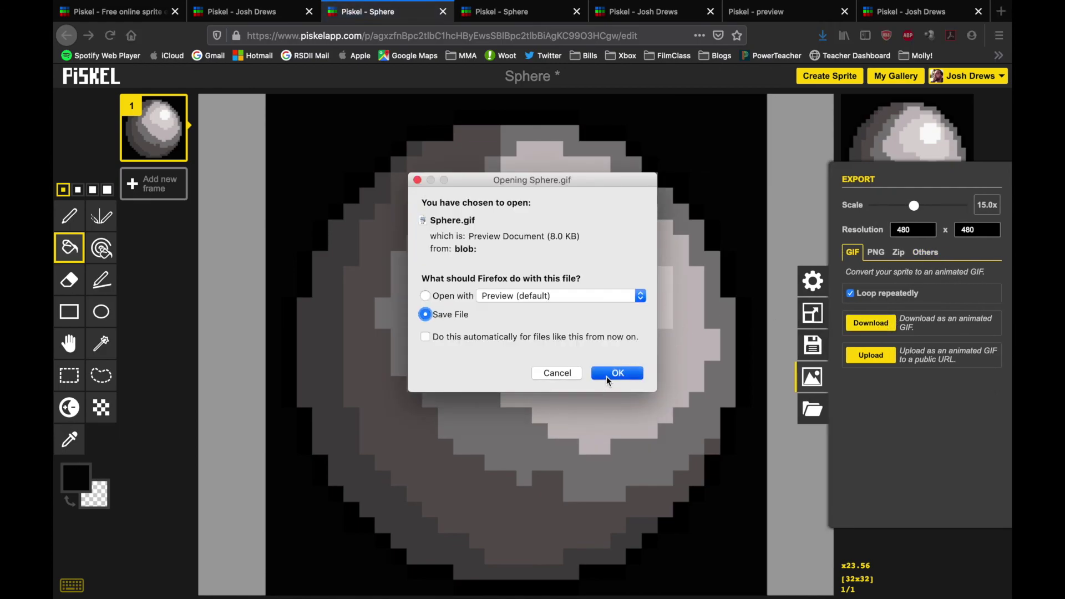
{"action": "left_click", "coordinate": [602, 373]}
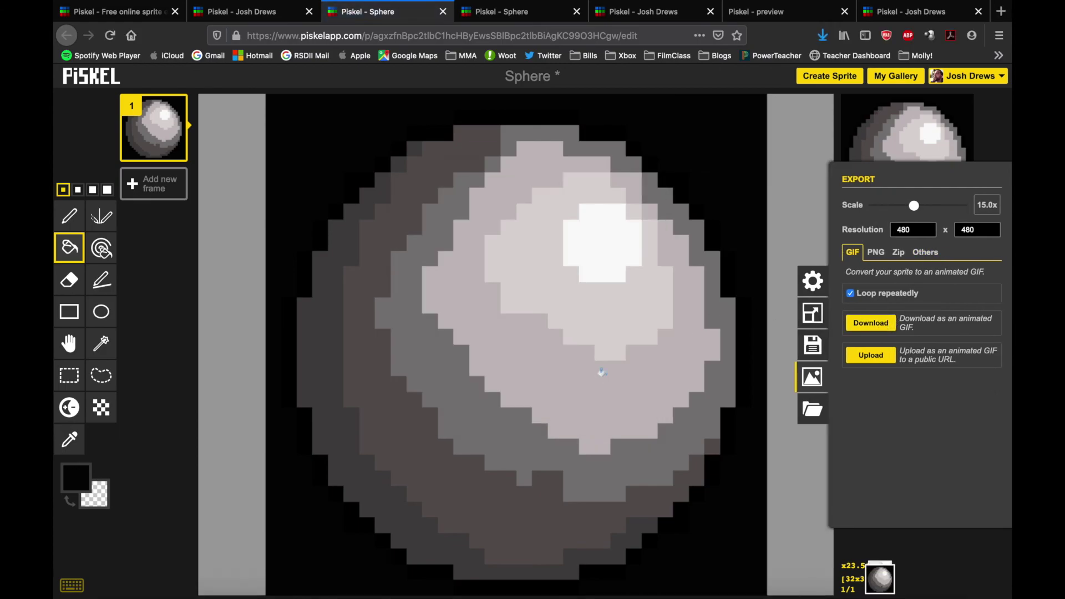
{"action": "left_click", "coordinate": [885, 587]}
{"action": "left_click", "coordinate": [525, 146]}
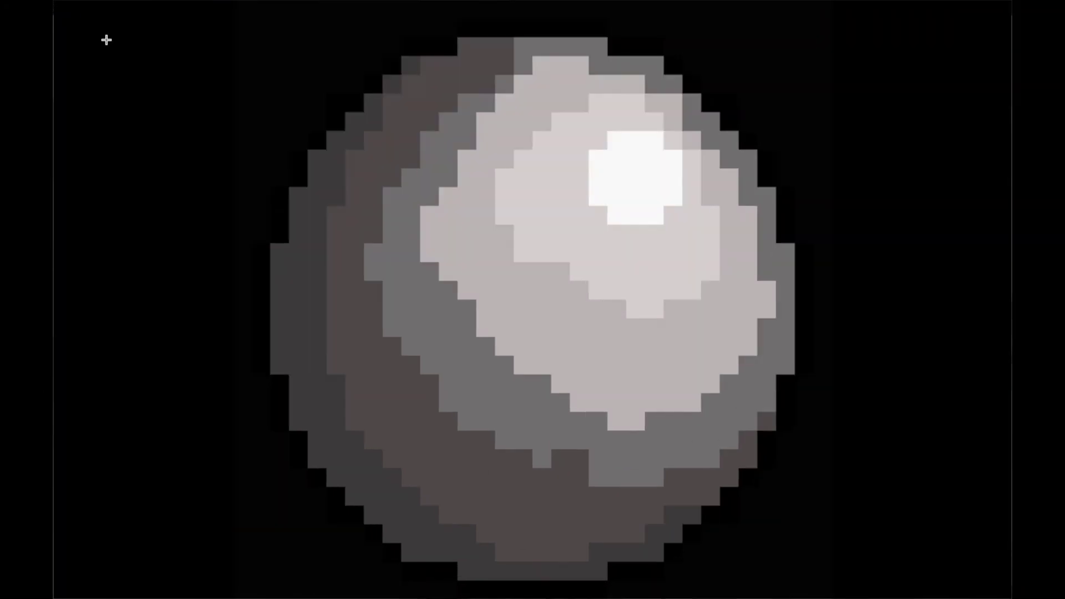